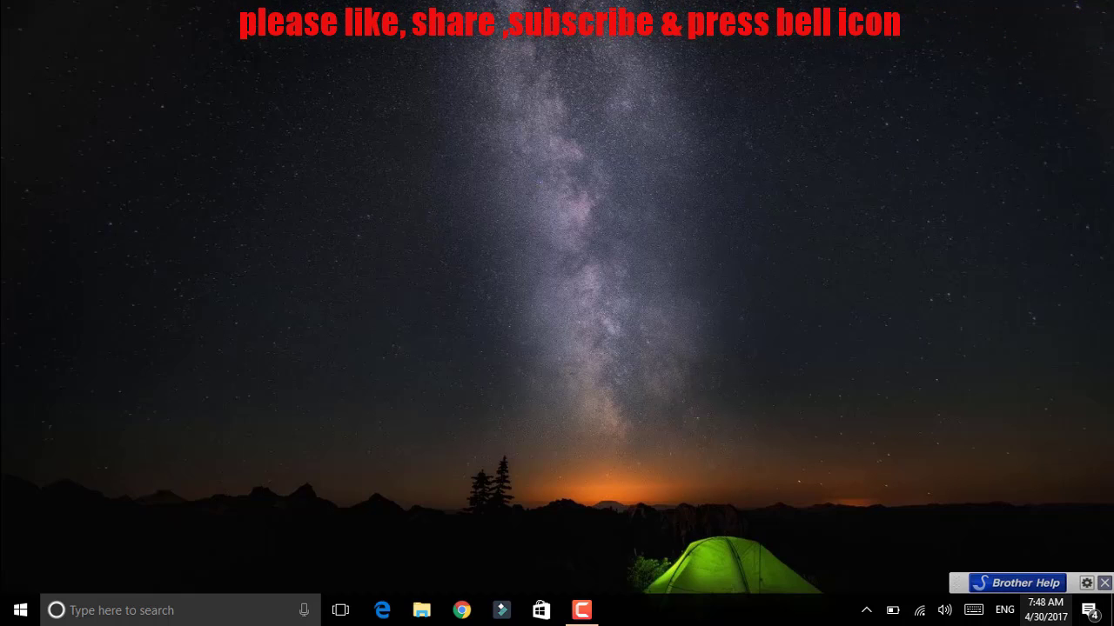
Find Power Options through a system search, choose the High performance power plan, and close the window
key(super)
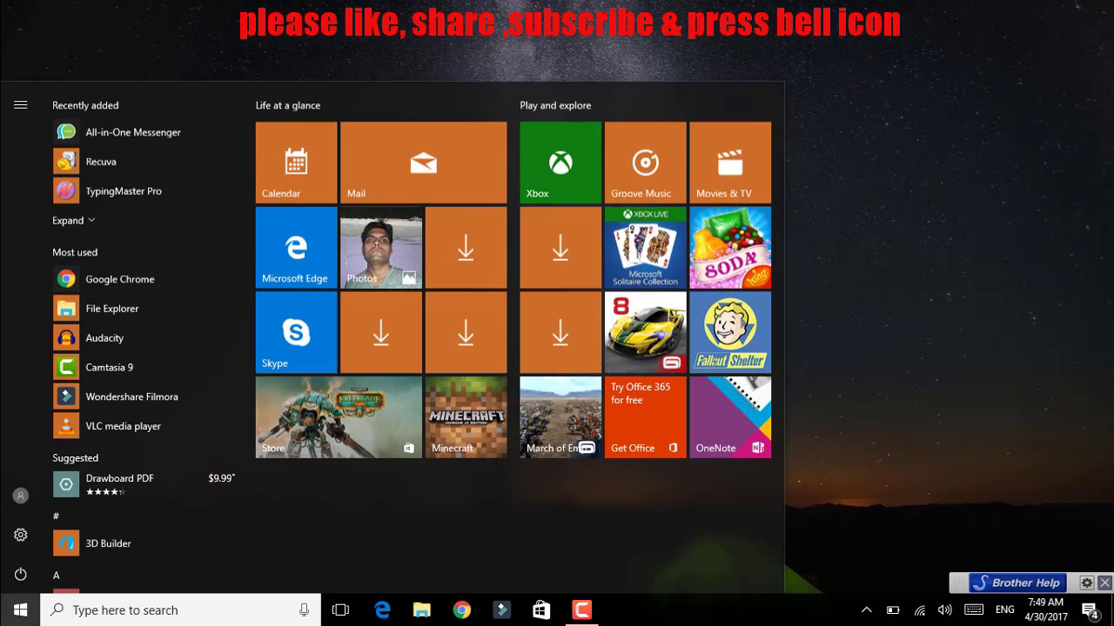
text(power op)
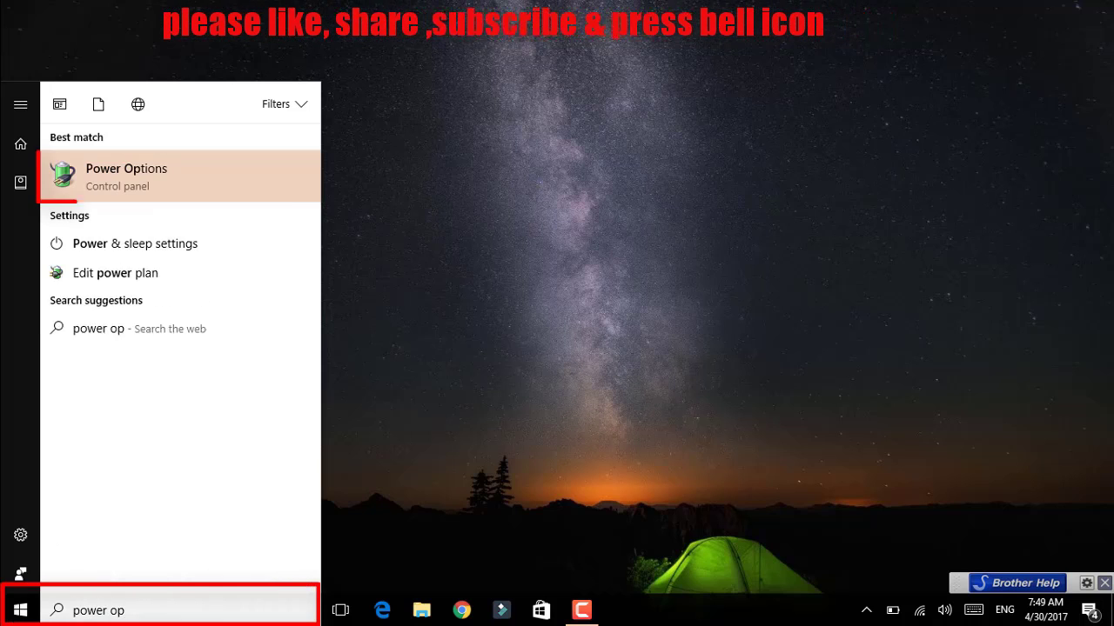
text(tions)
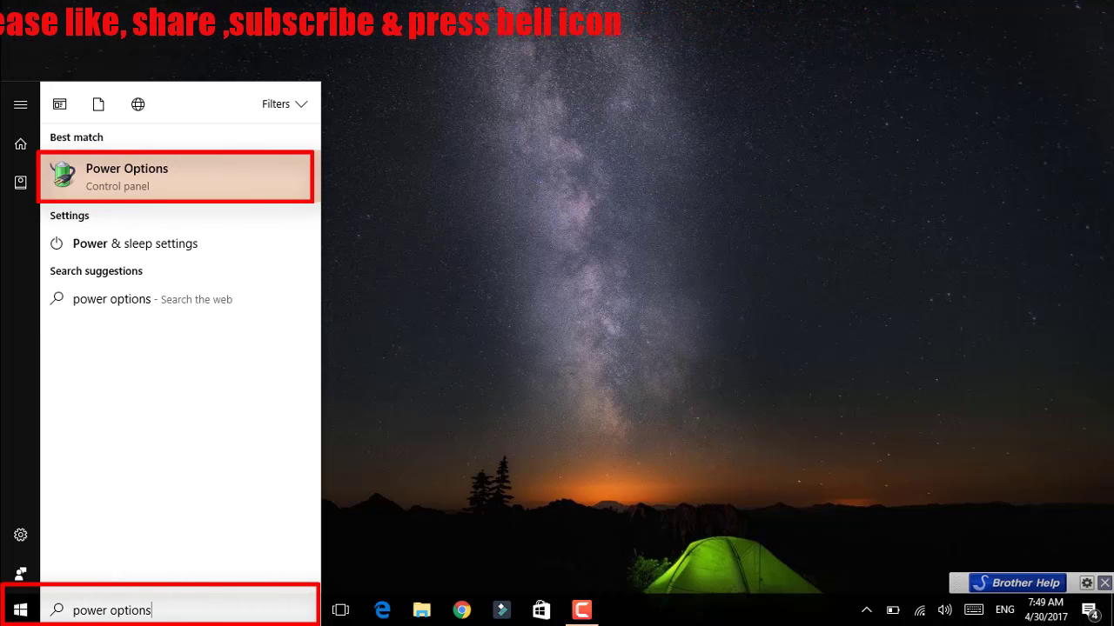
key(Return)
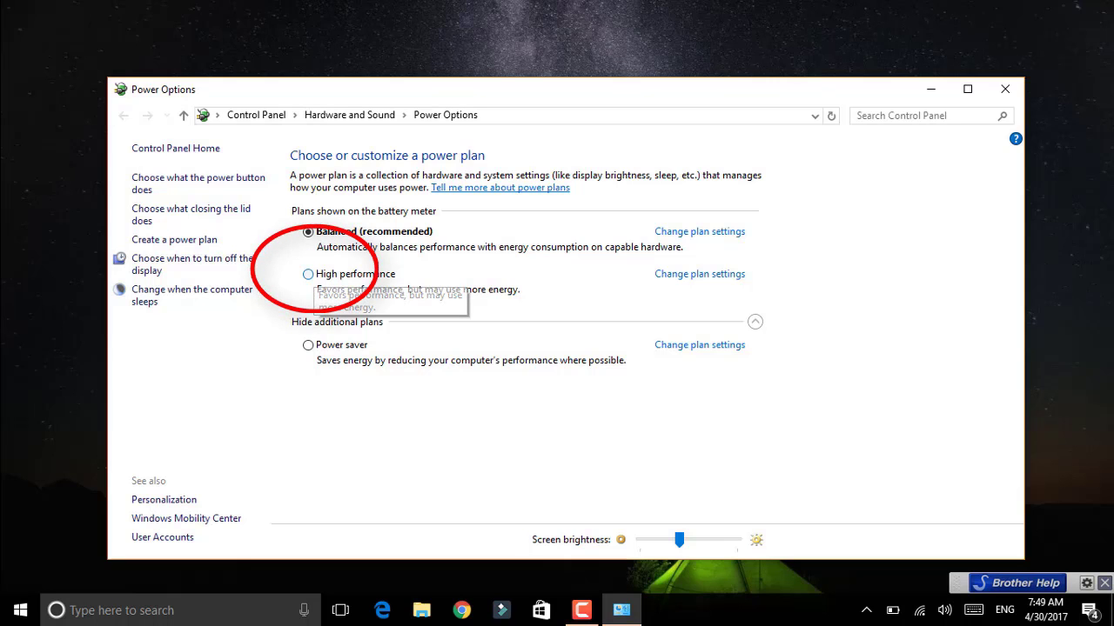
click(307, 274)
click(1005, 89)
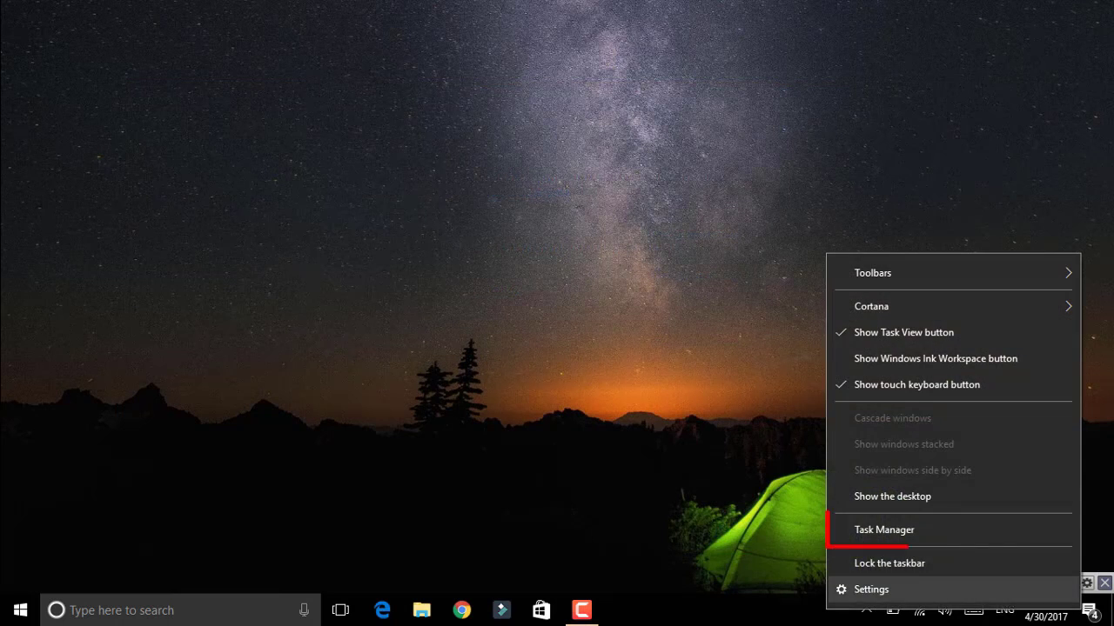
In Task Manager, disable the Adobe Updater Startup Utility and ControlCenter Launcher startup entries, and close it
key(ctrl+shift+Escape)
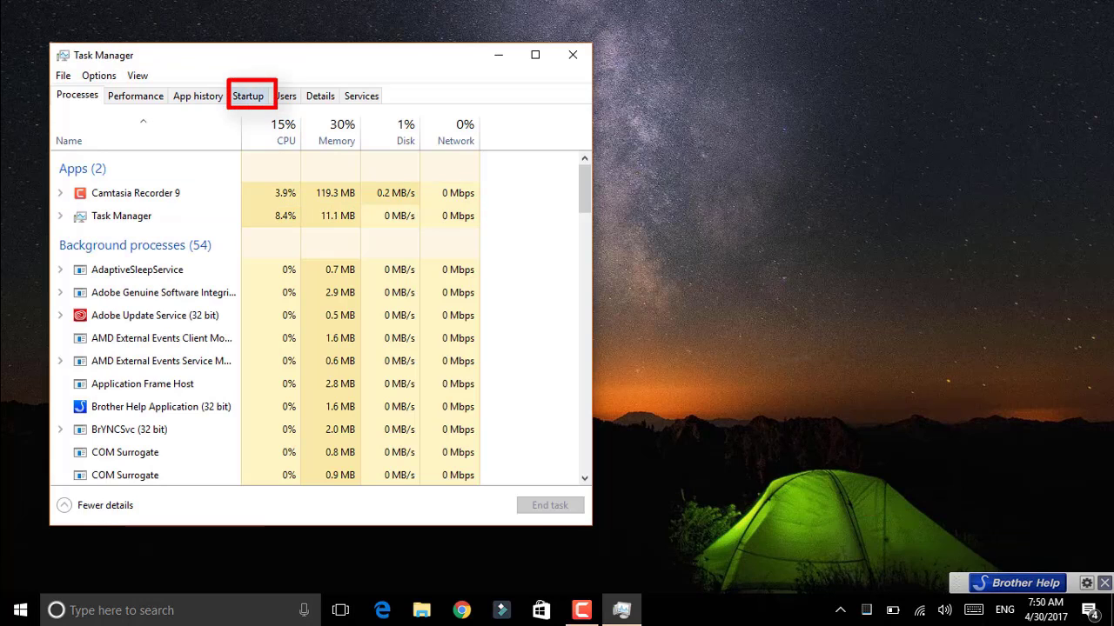
click(249, 96)
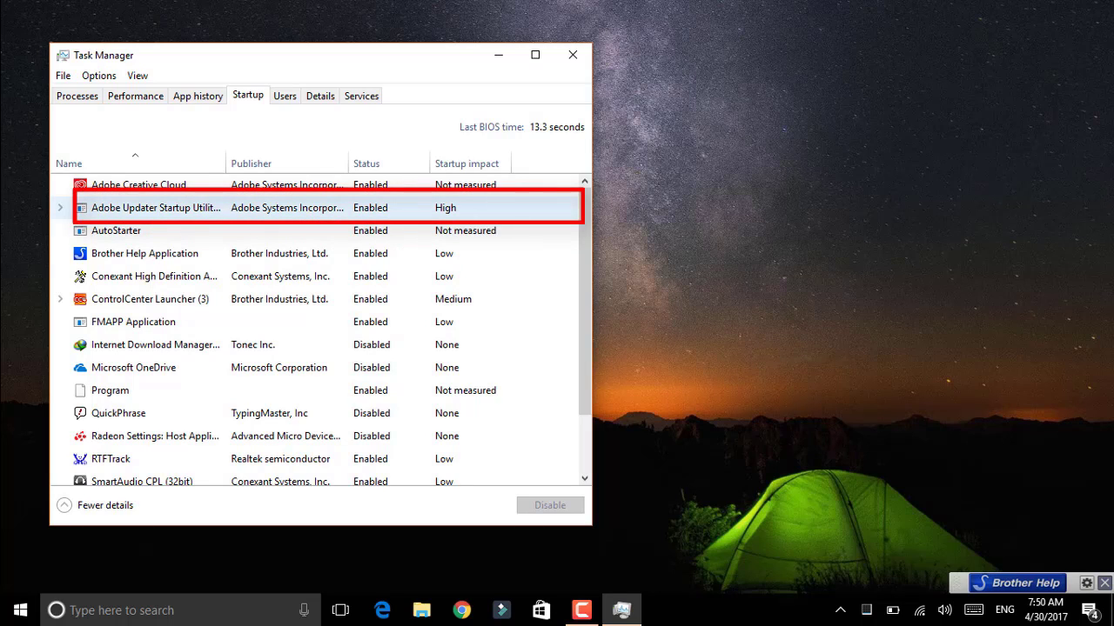
click(321, 208)
click(549, 506)
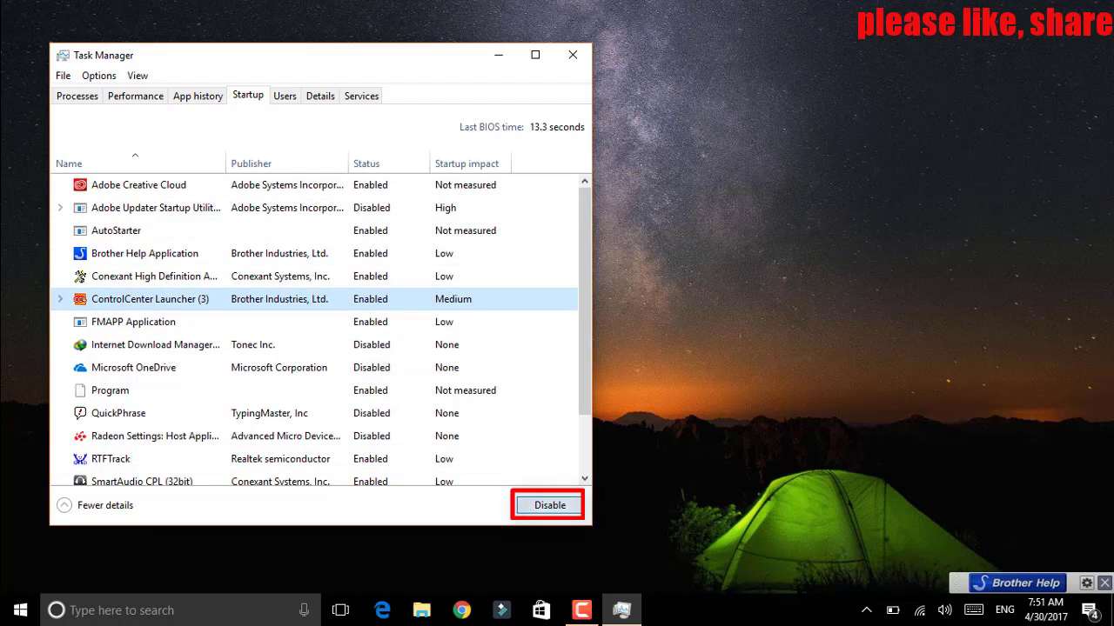
click(550, 505)
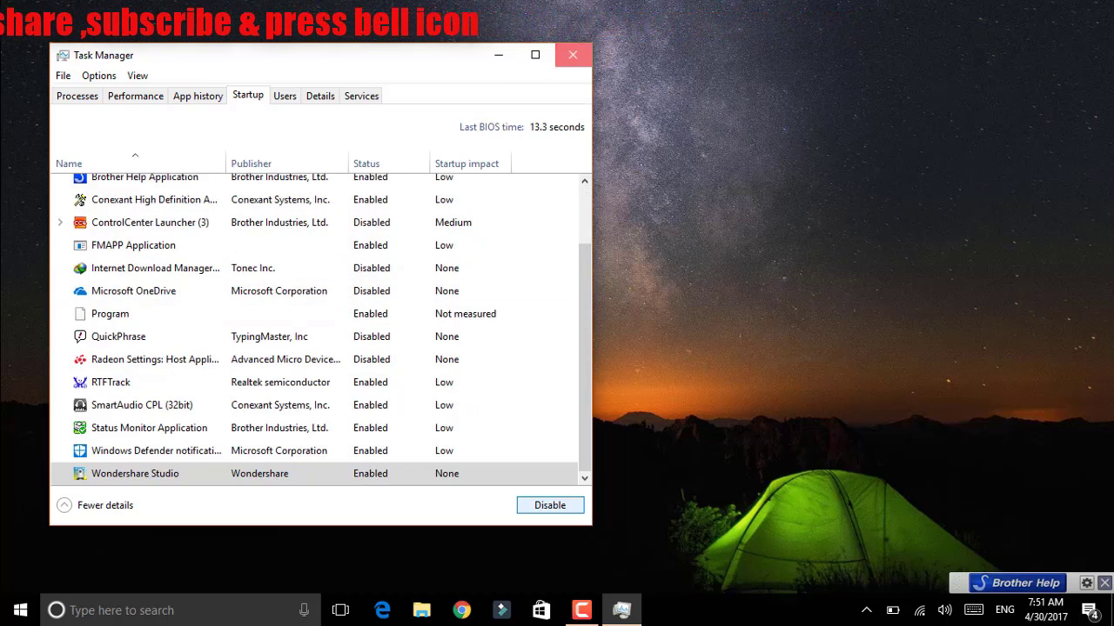
click(573, 55)
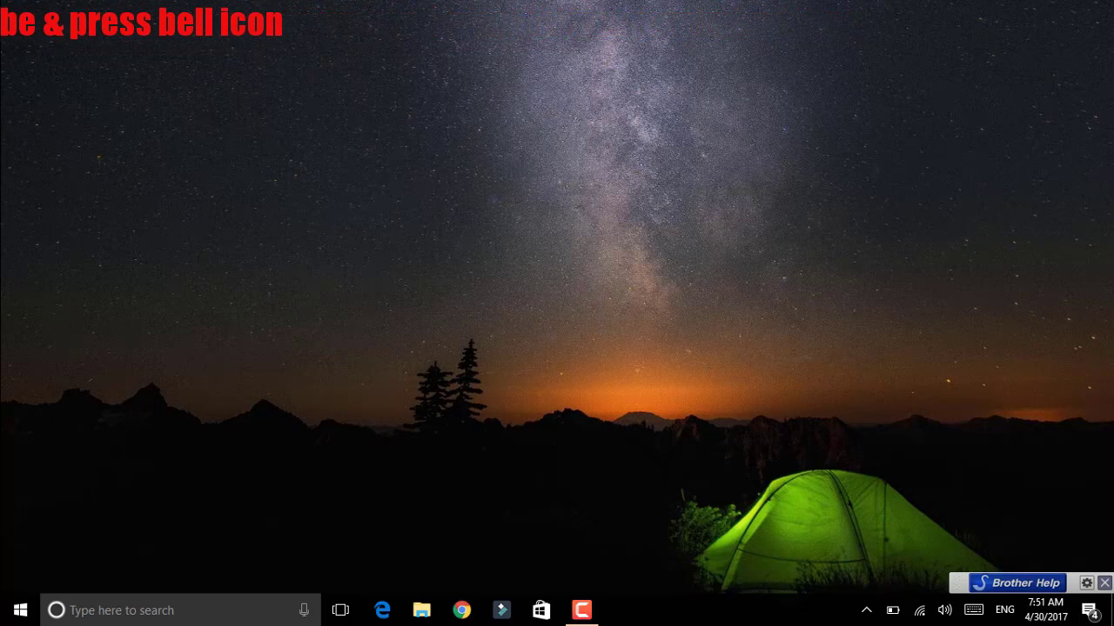
Search the system for the defragmentation tool and open Defragment and Optimize Drives
key(super)
text(dref)
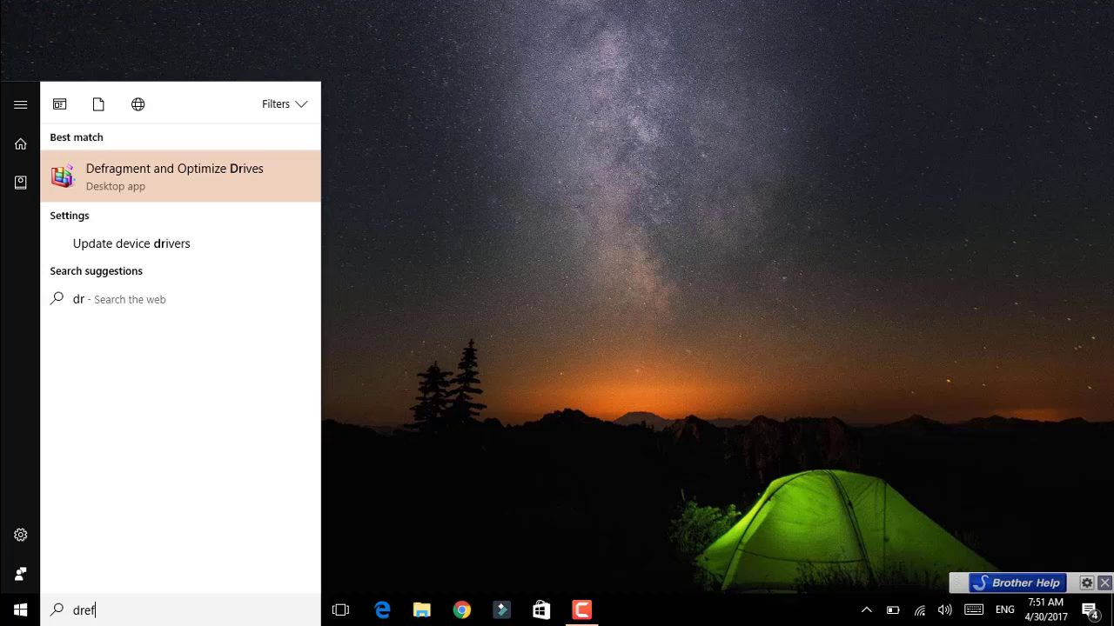
text(rag)
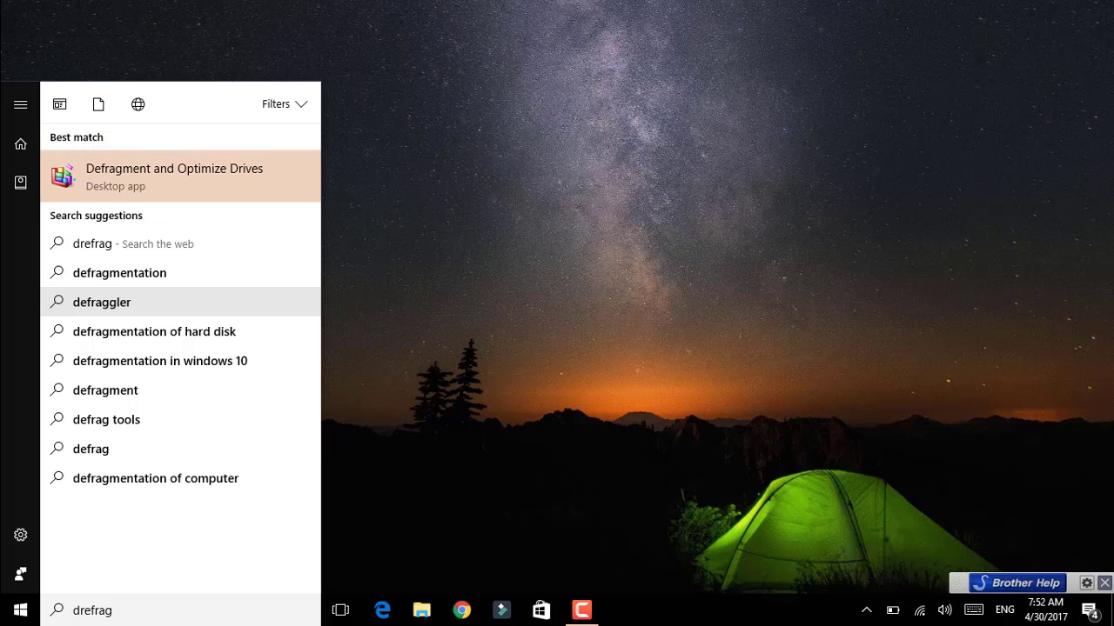
key(Return)
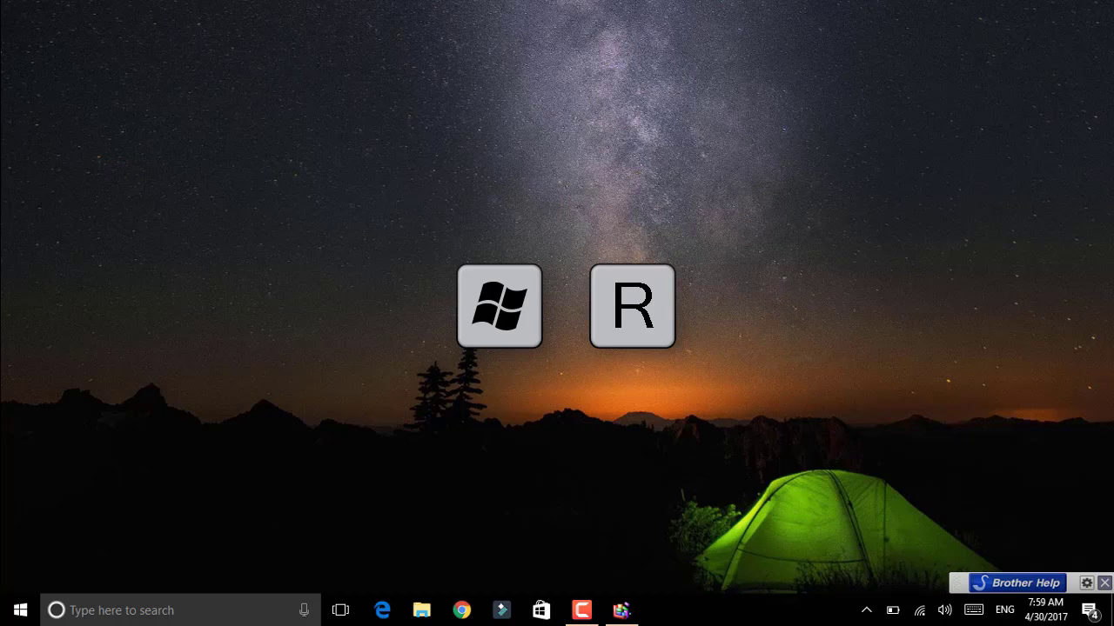
Open the user's temporary files folder by running %temp%
key(super+r)
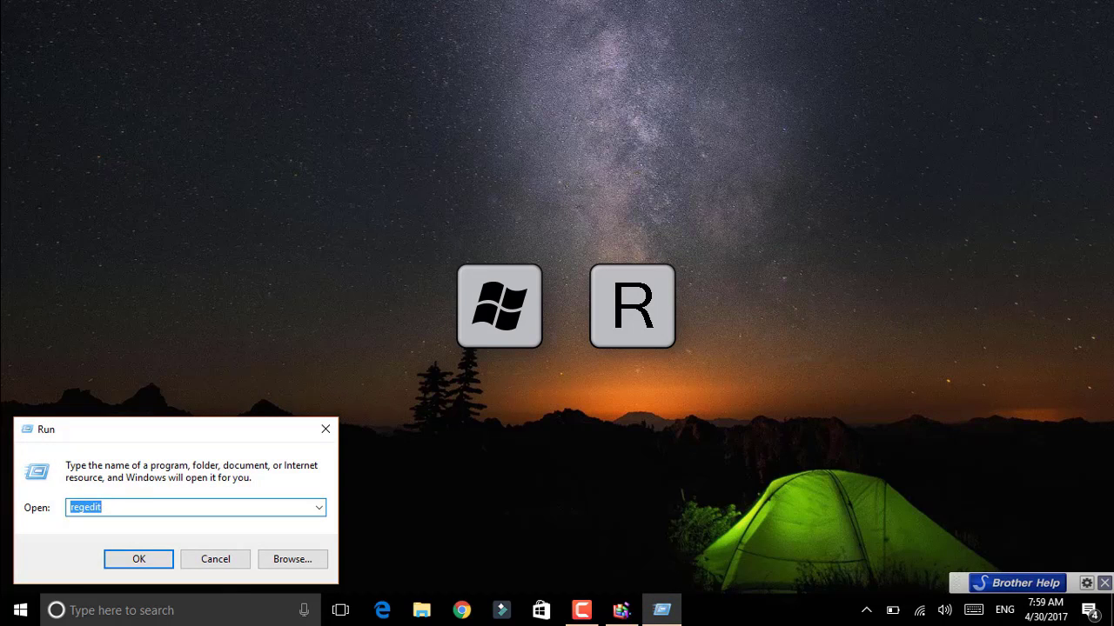
key(BackSpace)
text(%)
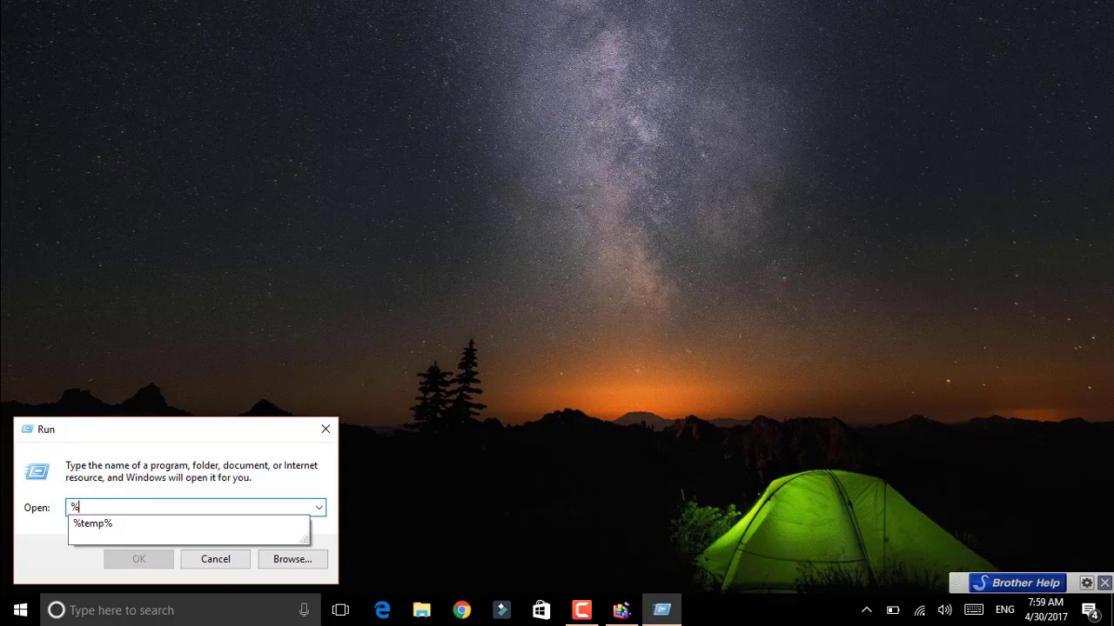
text(temp)
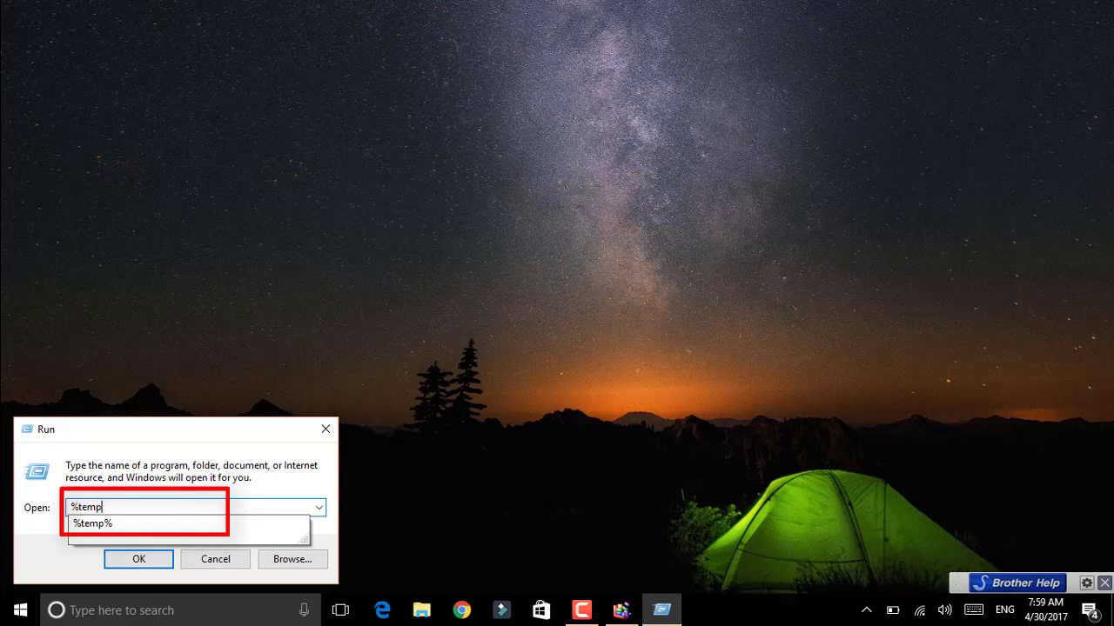
text(%)
key(Return)
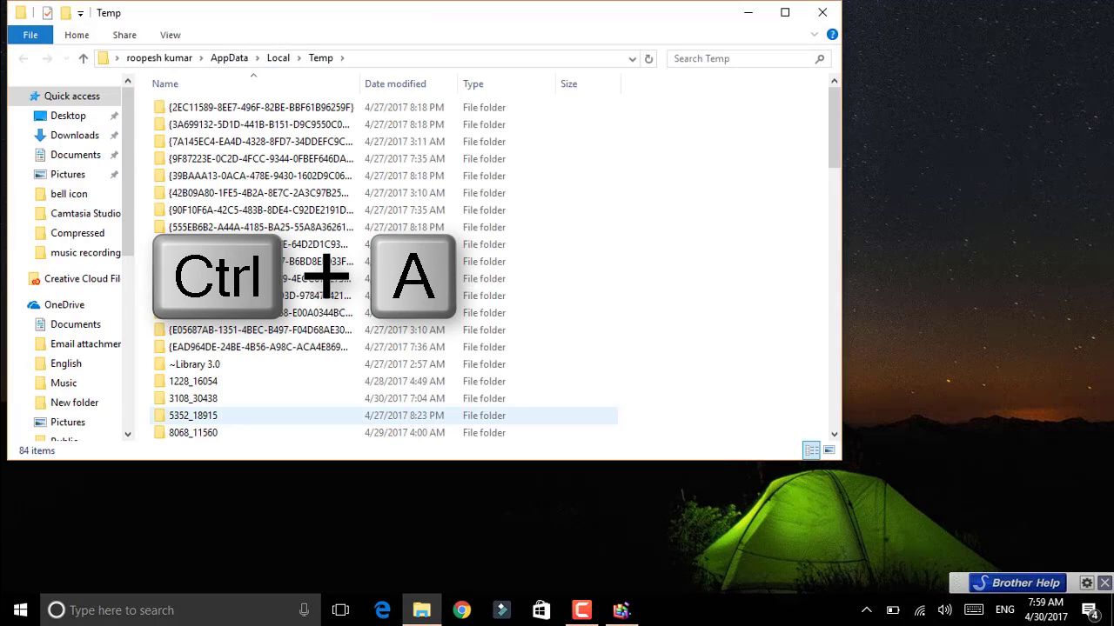
Permanently delete everything in the user's Temp folder, skipping all items that need administrator permission
key(ctrl+a)
key(shift+Delete)
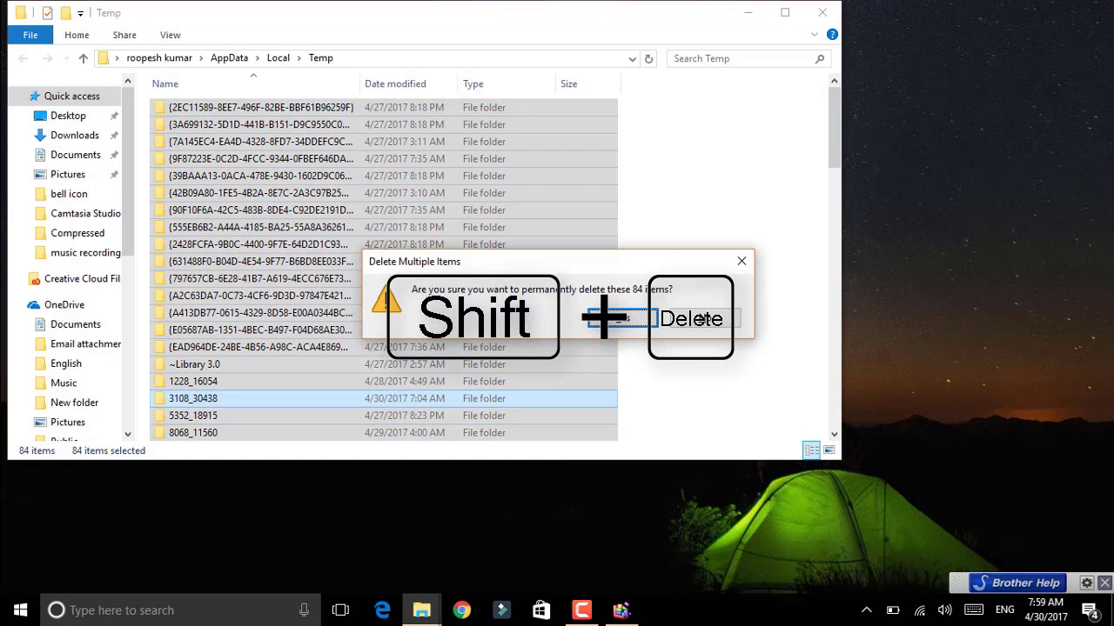
key(Return)
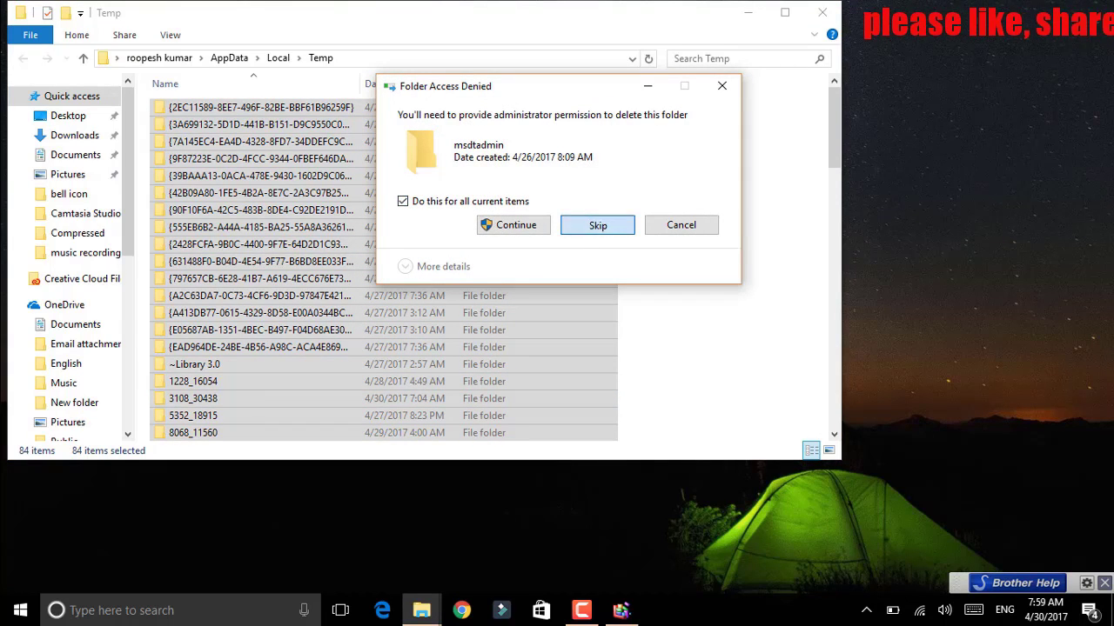
click(597, 224)
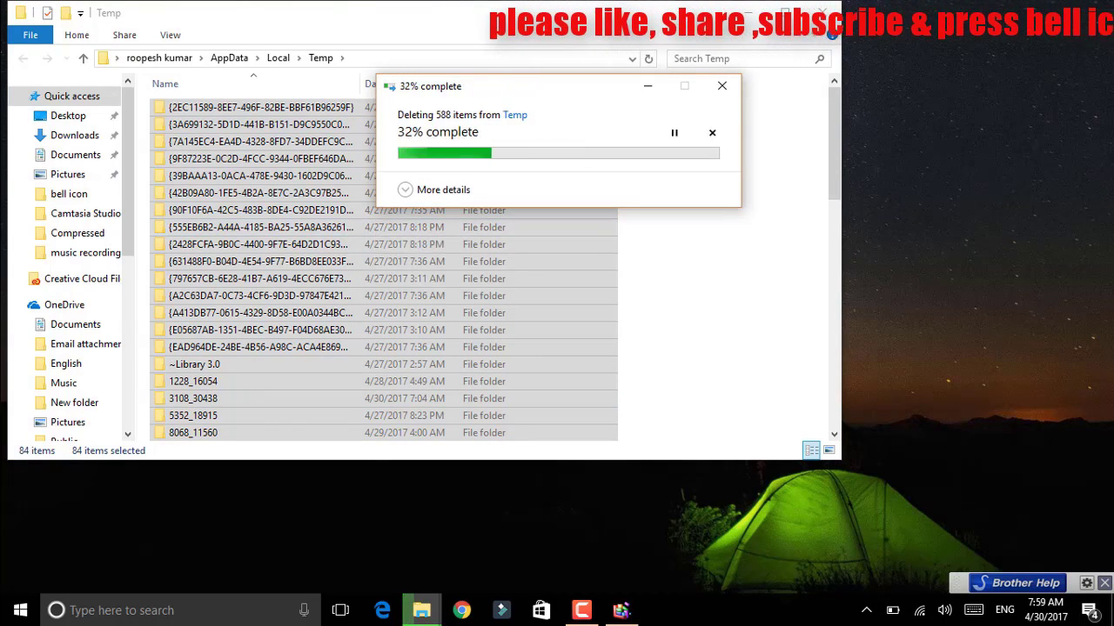
Open the Windows Temp folder by running temp, delete all its contents, and close the folder
key(super+r)
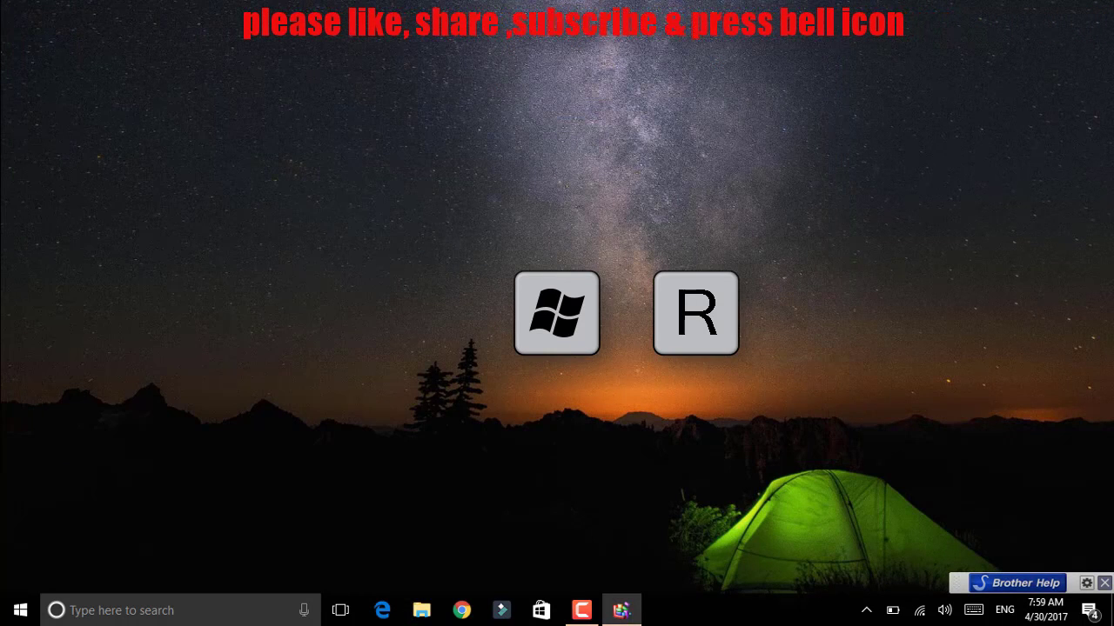
key(super+r)
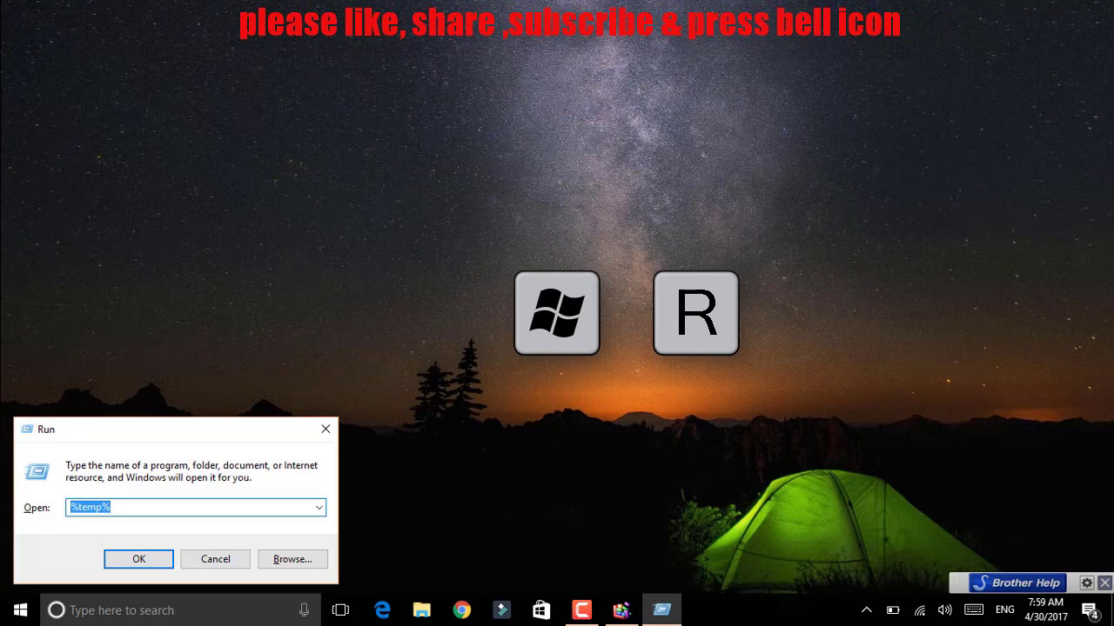
text(tem)
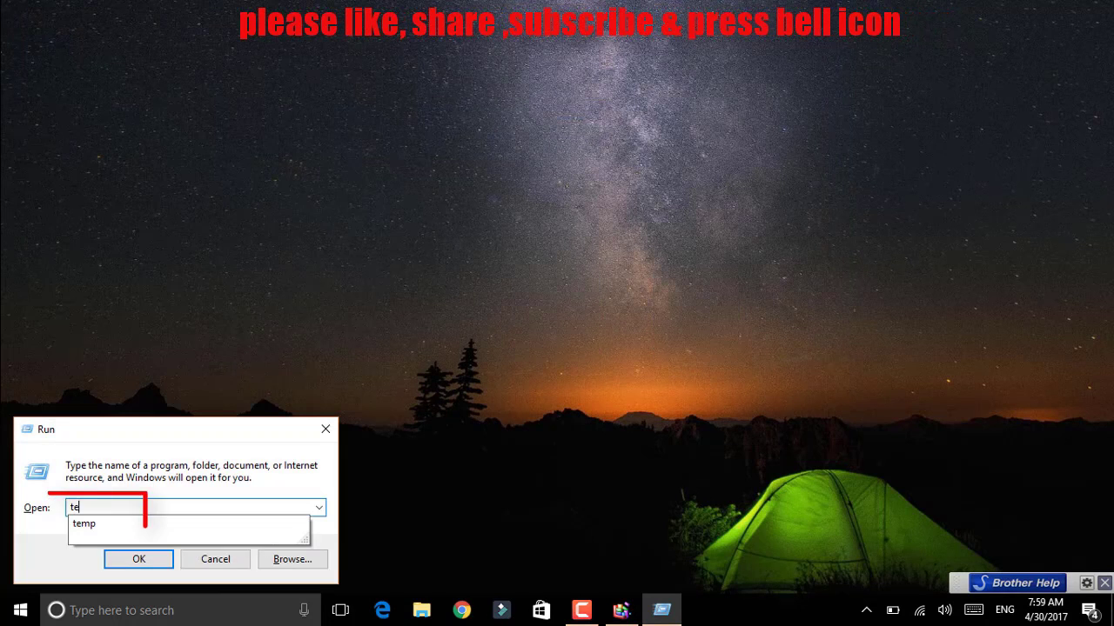
text(p)
key(Return)
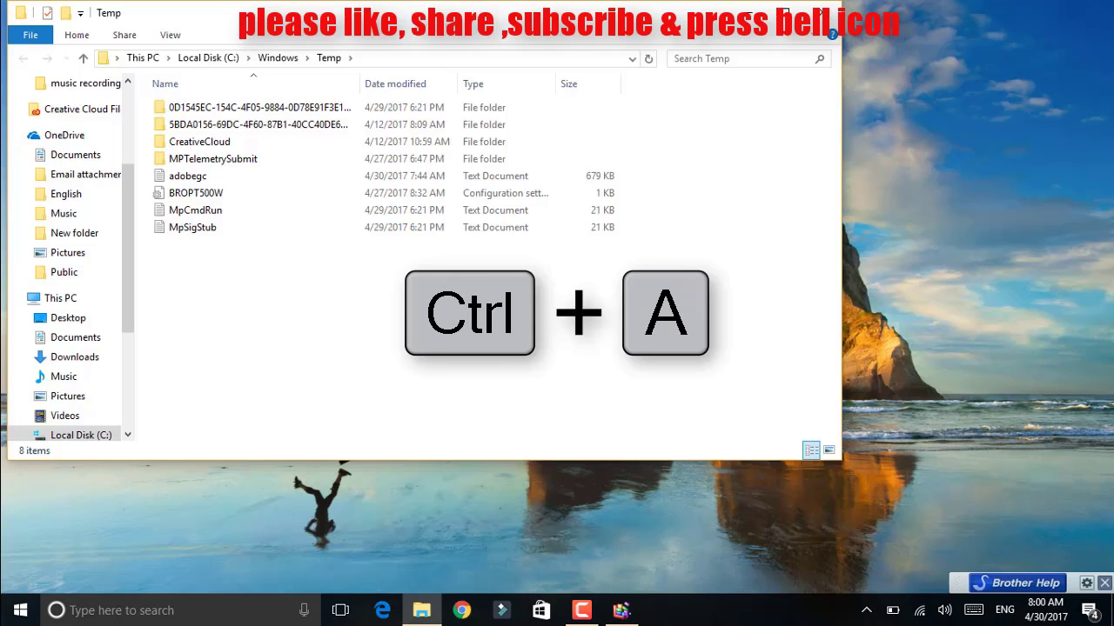
key(ctrl+a)
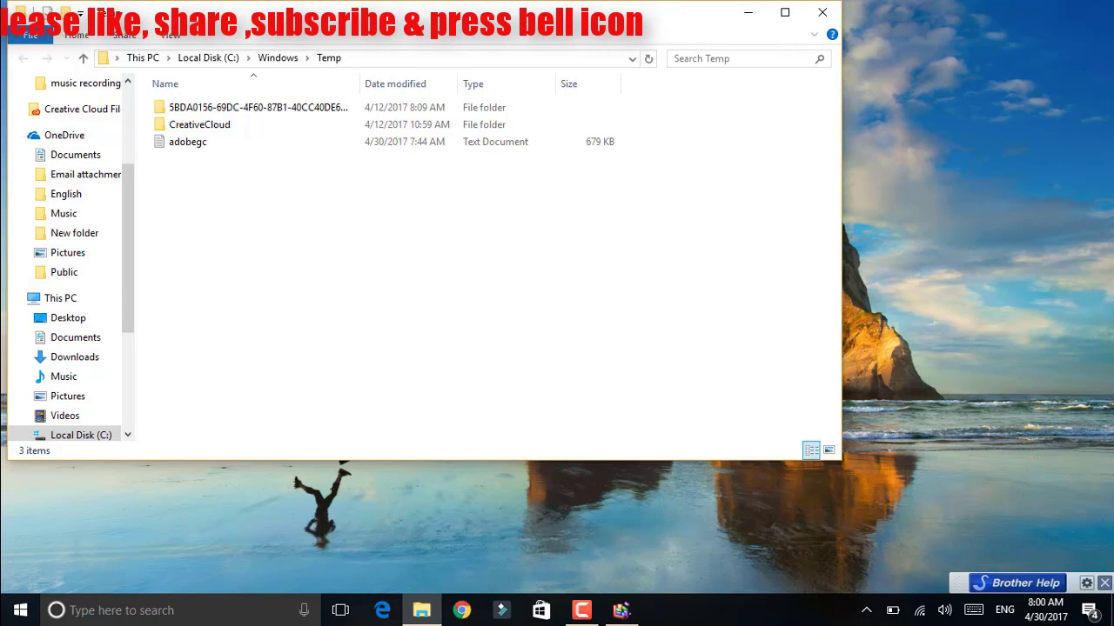
key(alt+F4)
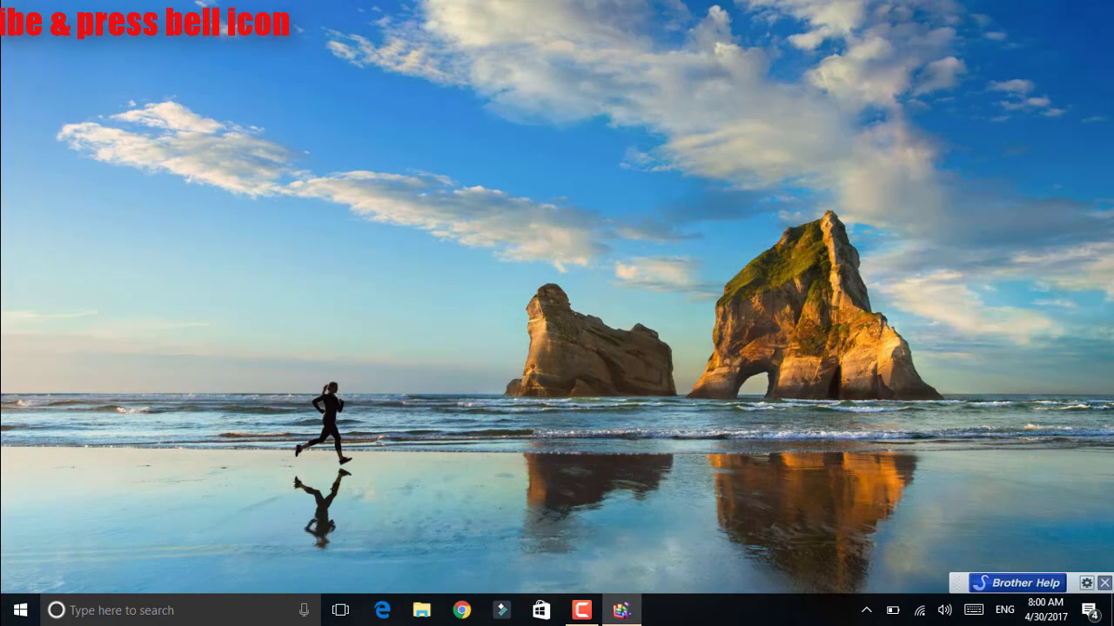
Open the Windows Prefetch folder by running prefetch
key(super+r)
text(prefetc)
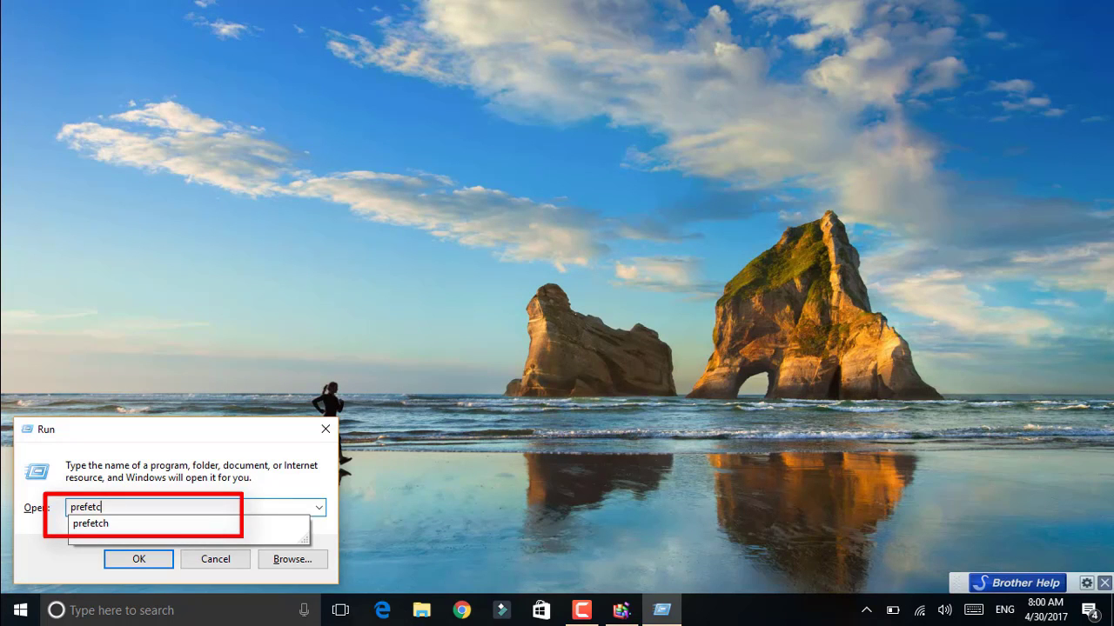
text(h)
key(Return)
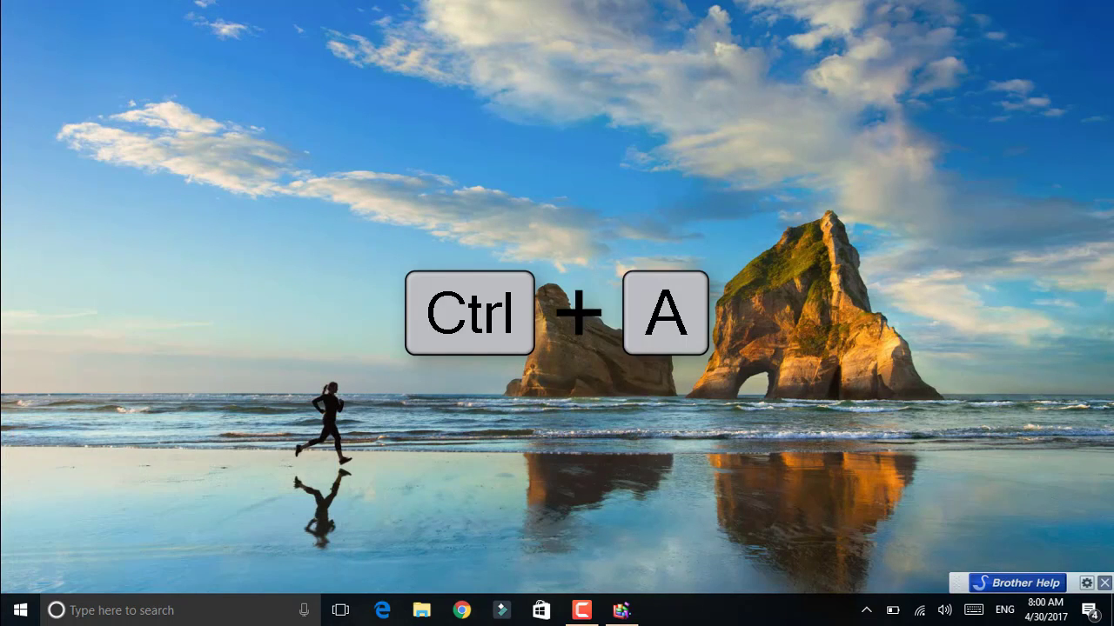
Permanently delete all items in the Prefetch folder and close the folder window
key(ctrl+a)
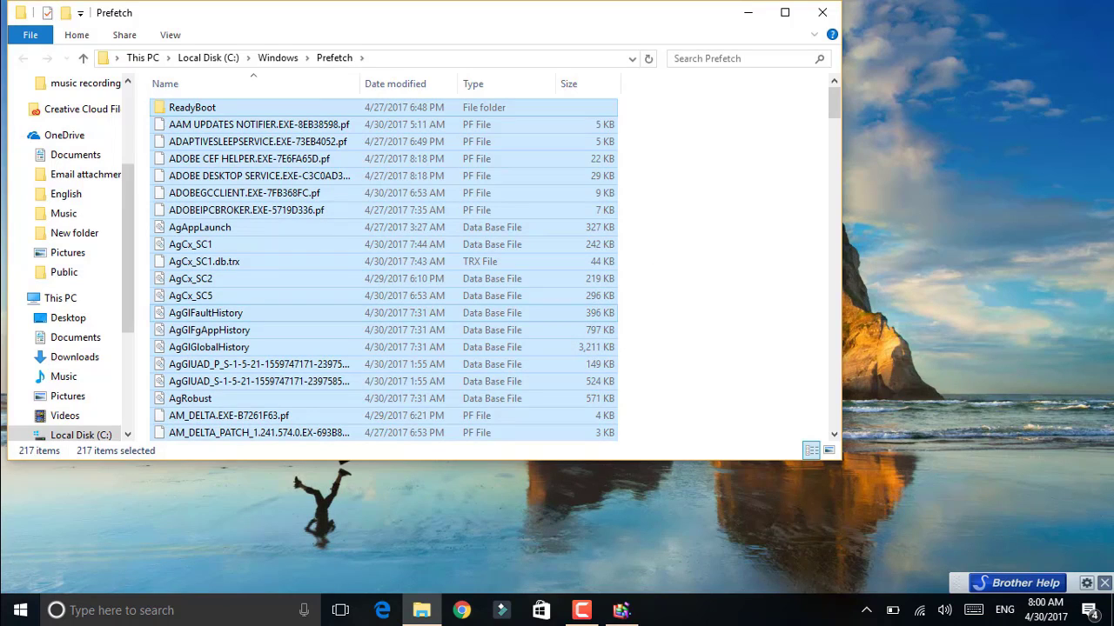
key(shift+Delete)
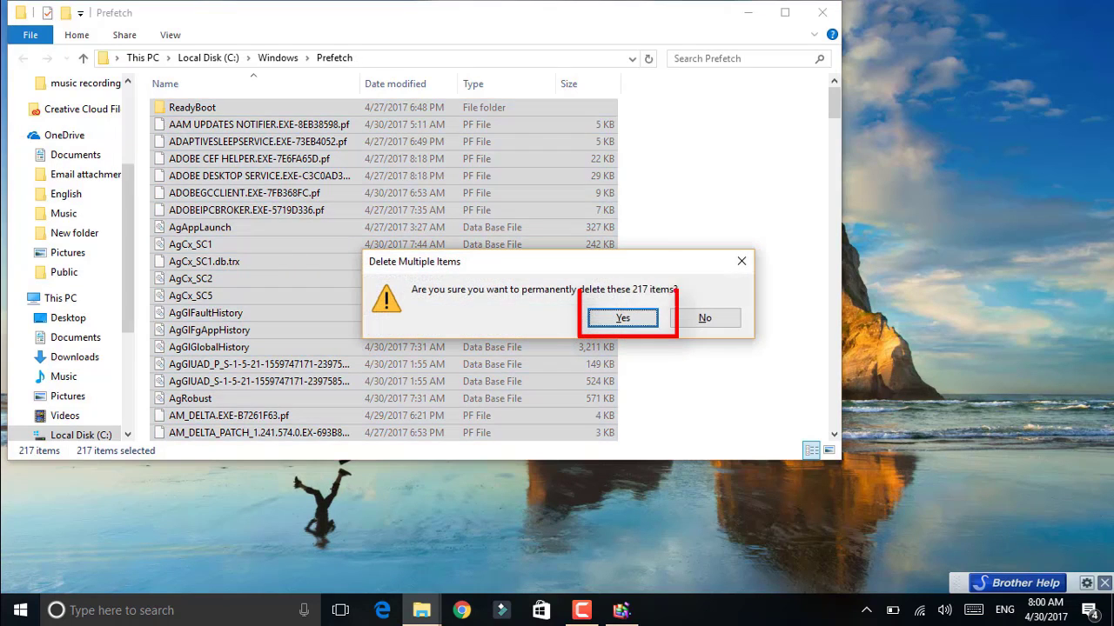
key(Return)
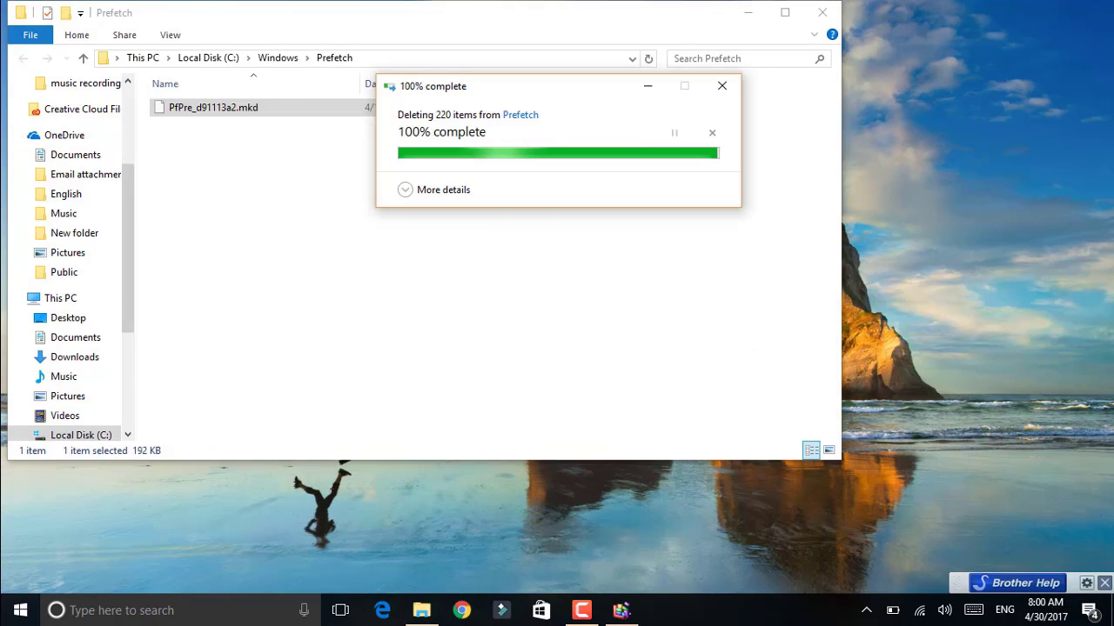
click(822, 12)
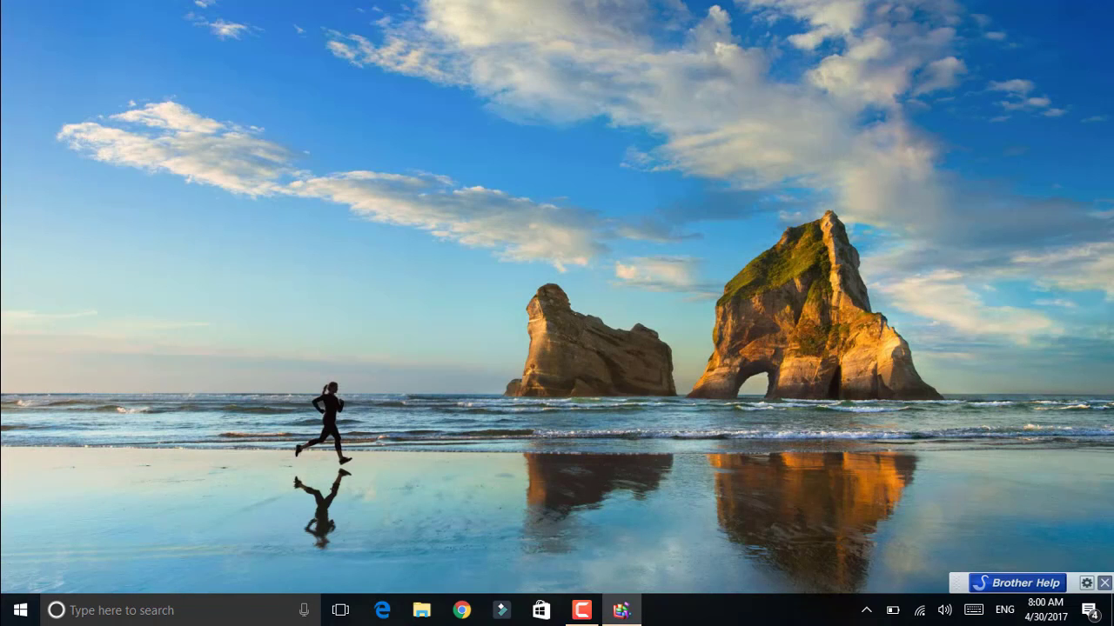
Open File Explorer at This PC and display the properties of Local Disk (C:)
key(super+e)
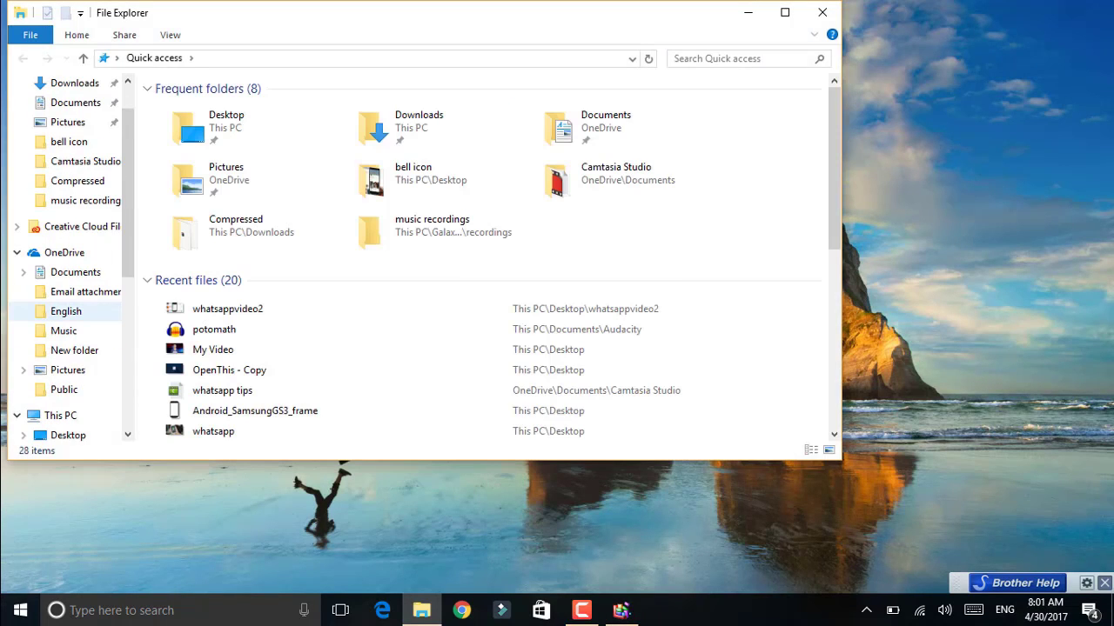
click(60, 375)
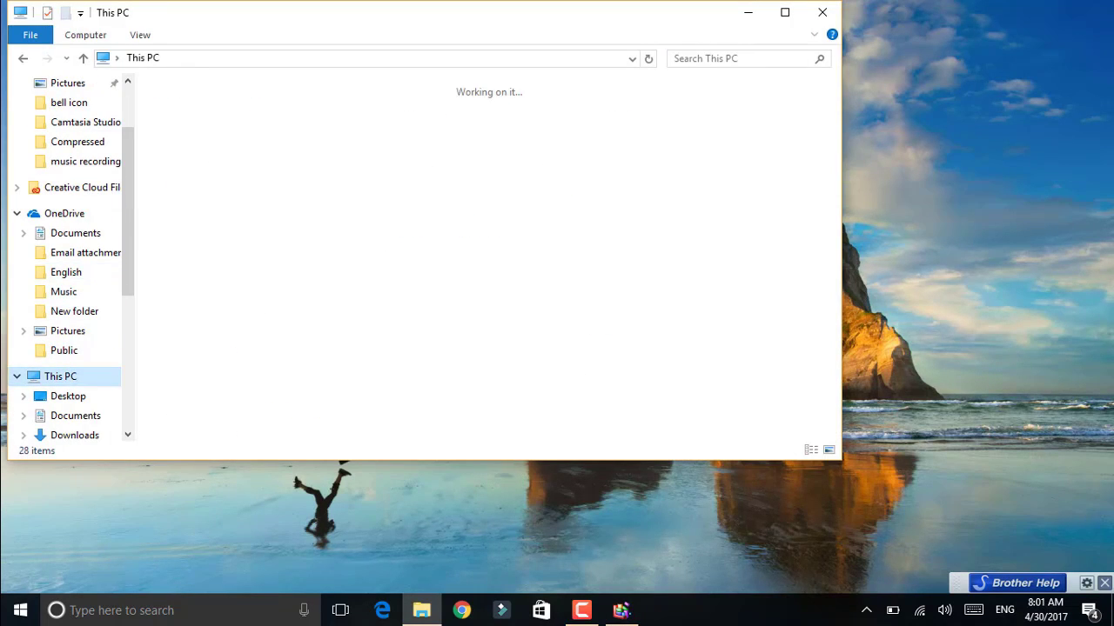
click(261, 235)
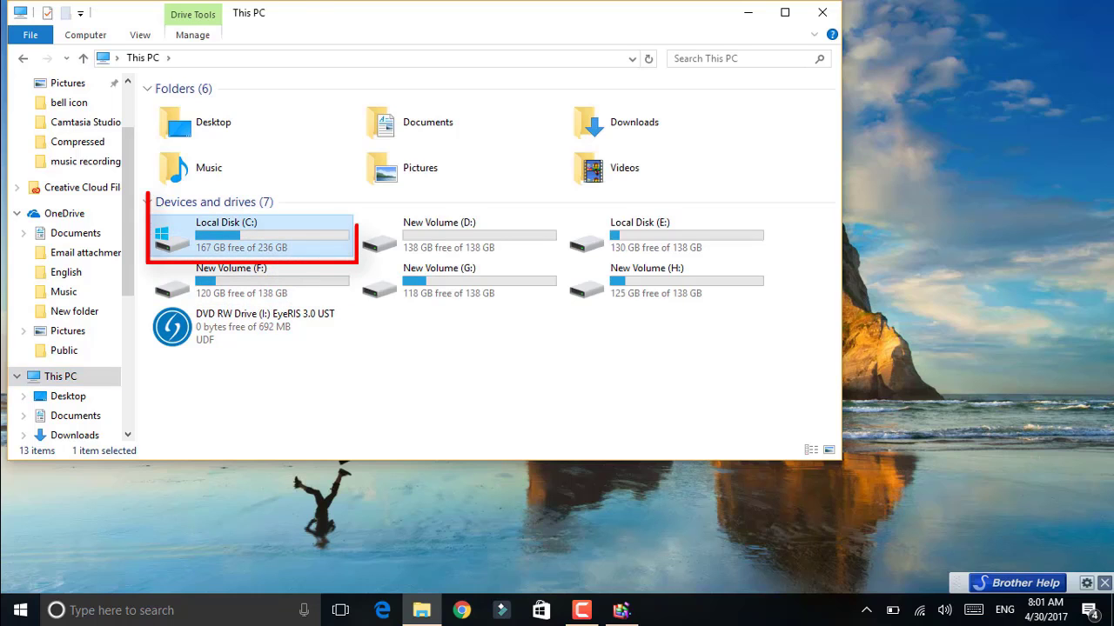
right_click(269, 236)
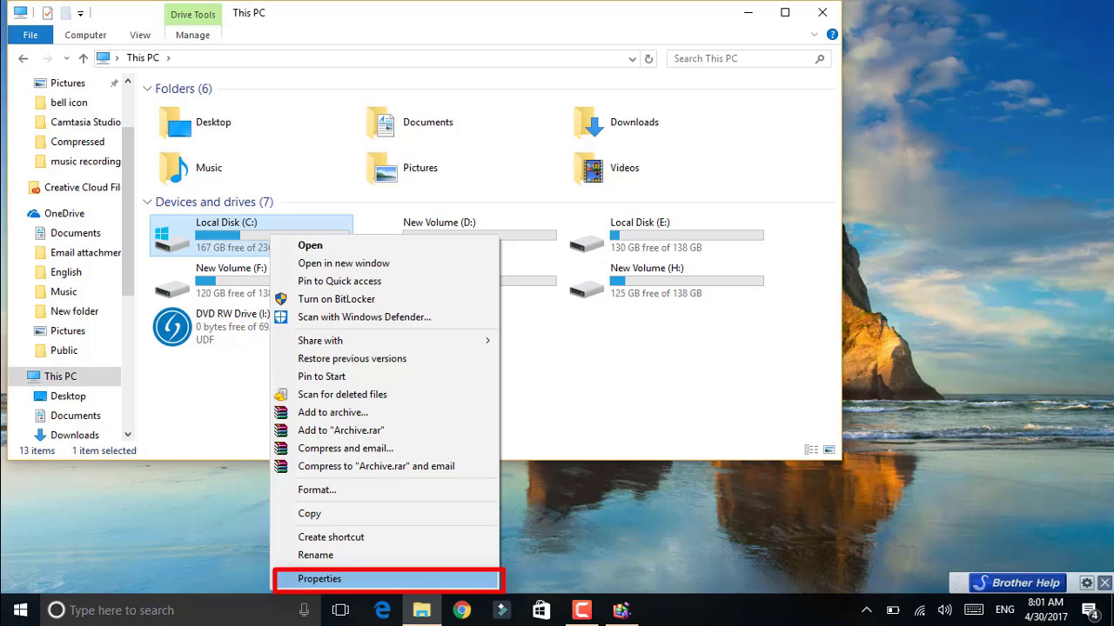
click(319, 579)
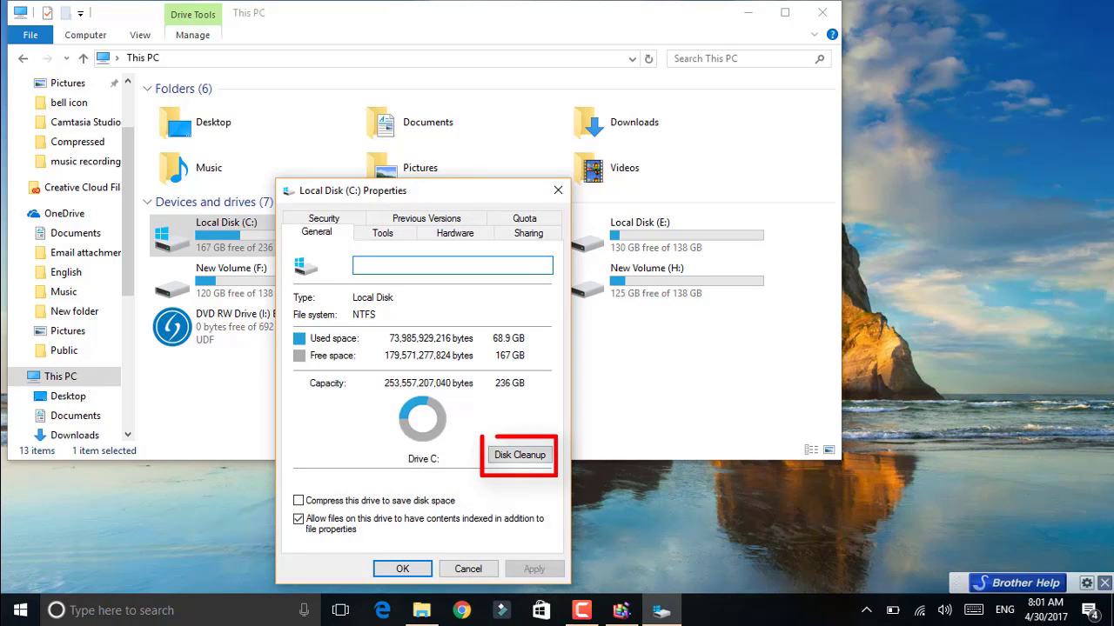
Run Disk Cleanup on the C: drive and delete the preselected file types
click(519, 455)
key(Return)
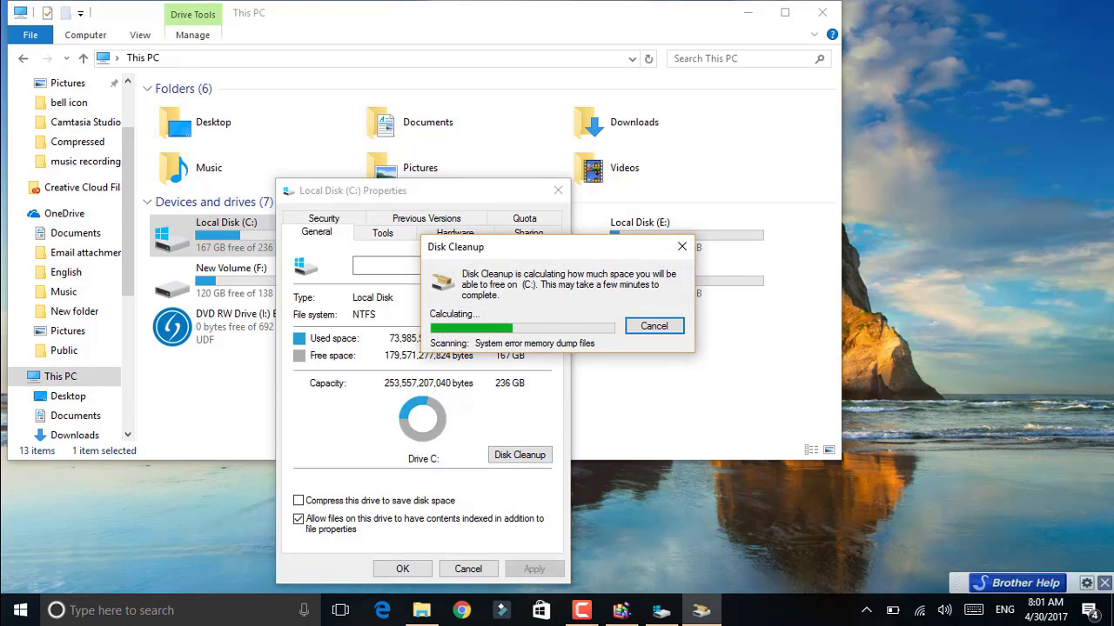
scroll(222, 206, down, 3)
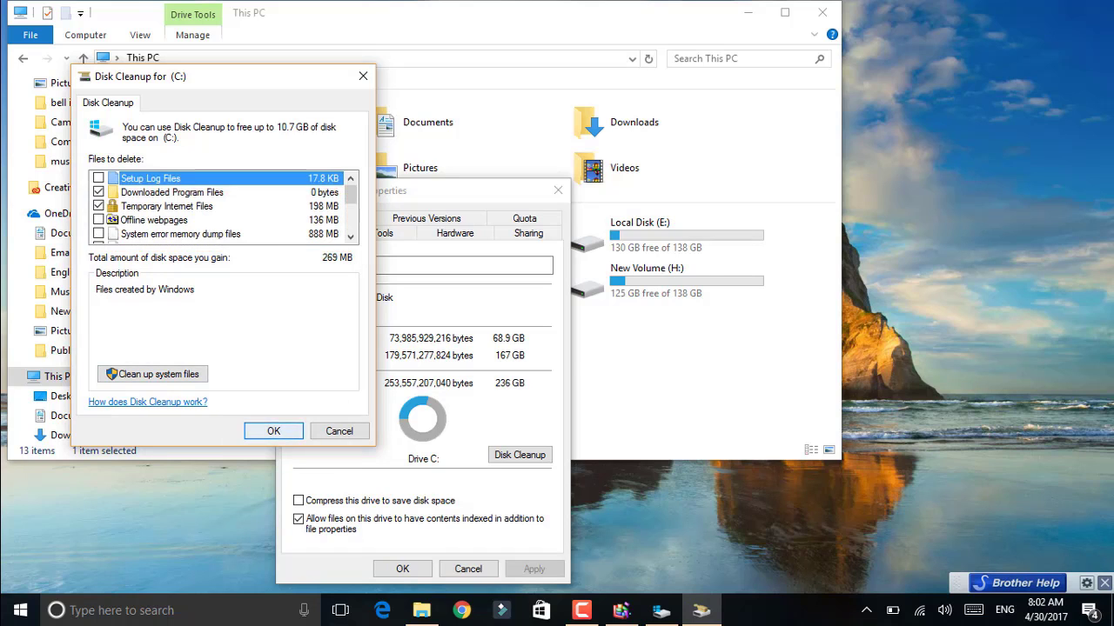
click(273, 430)
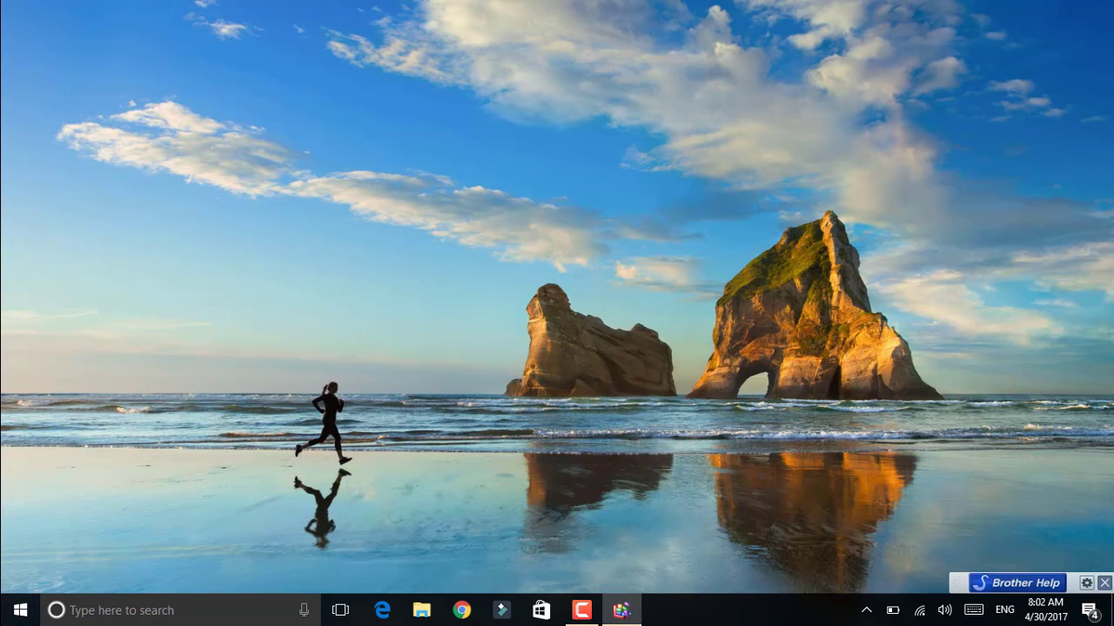
Open System Configuration by running msconfig
key(super+r)
text(msc)
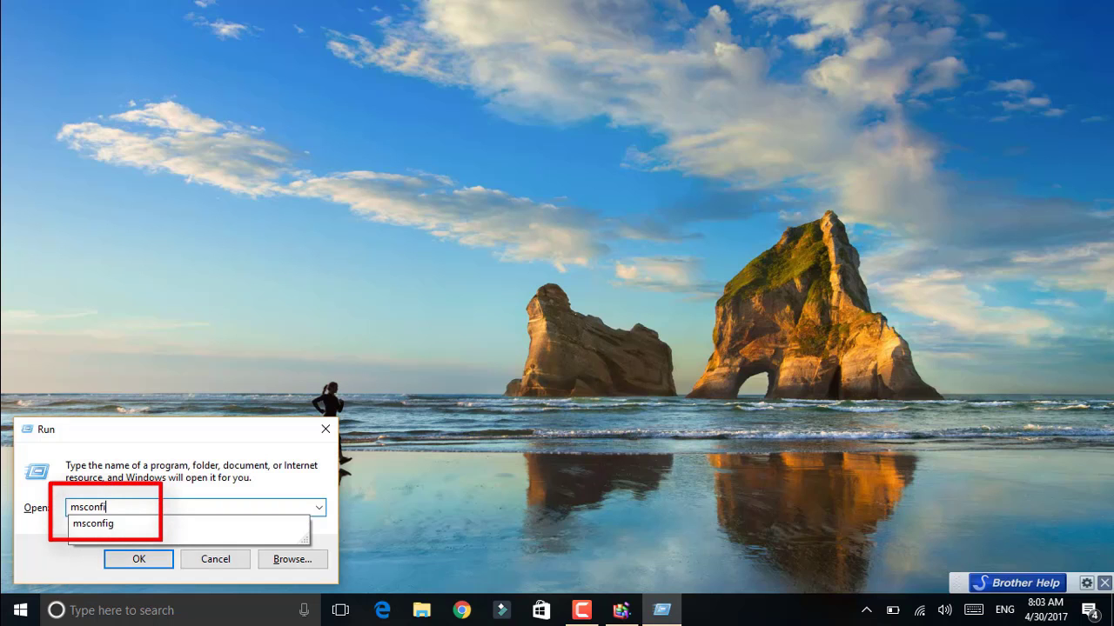
text(onfig)
key(Return)
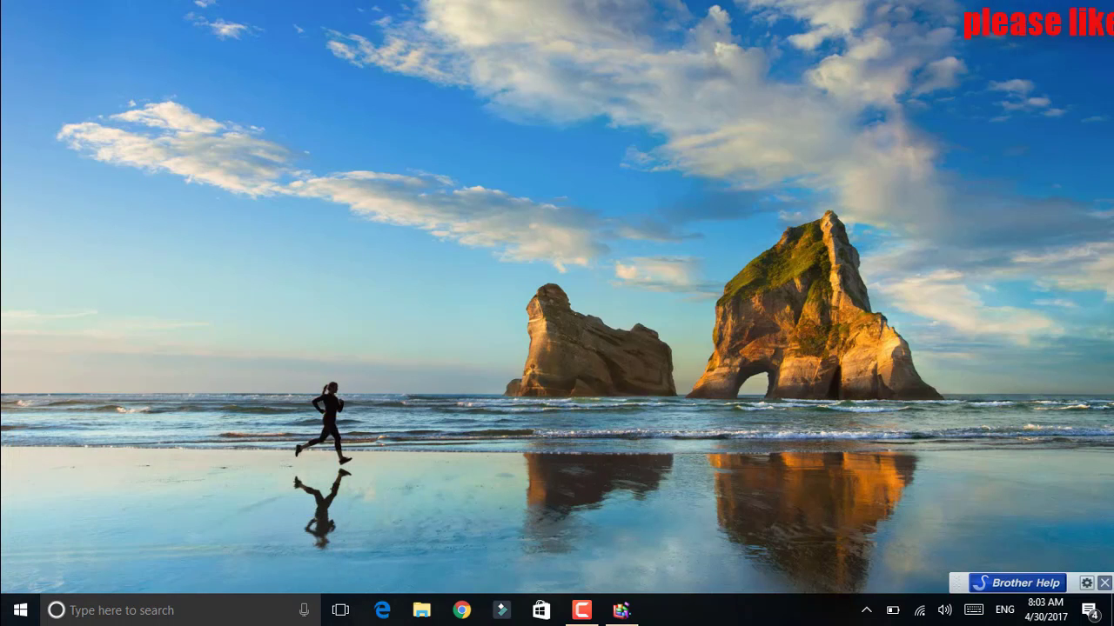
Hide all Microsoft services in the System Configuration services list and confirm the dialog
click(427, 177)
click(347, 407)
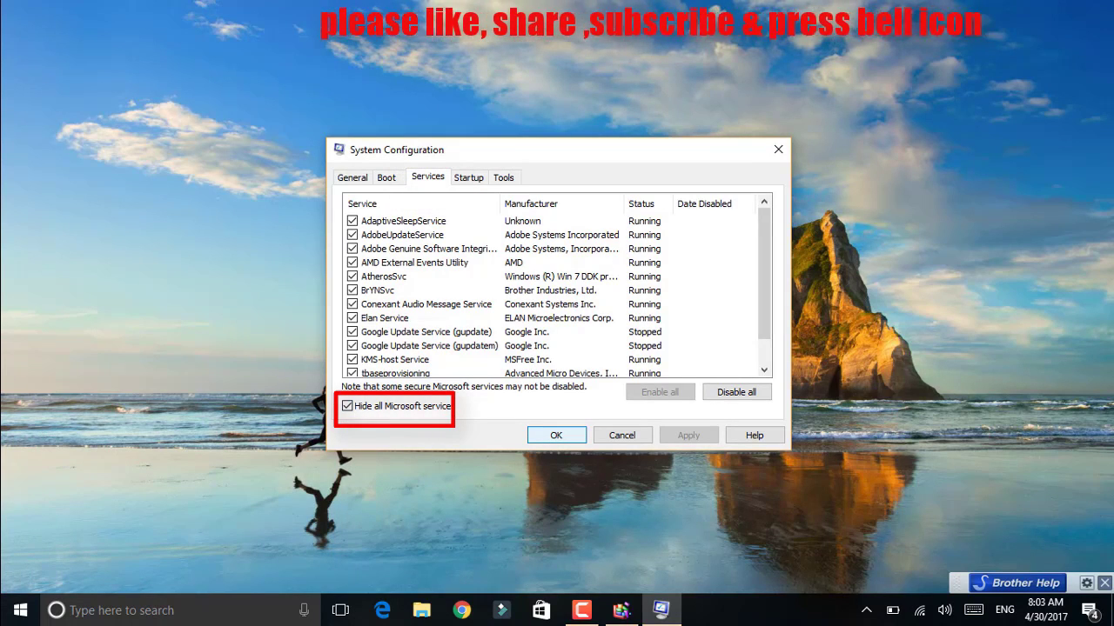
key(Return)
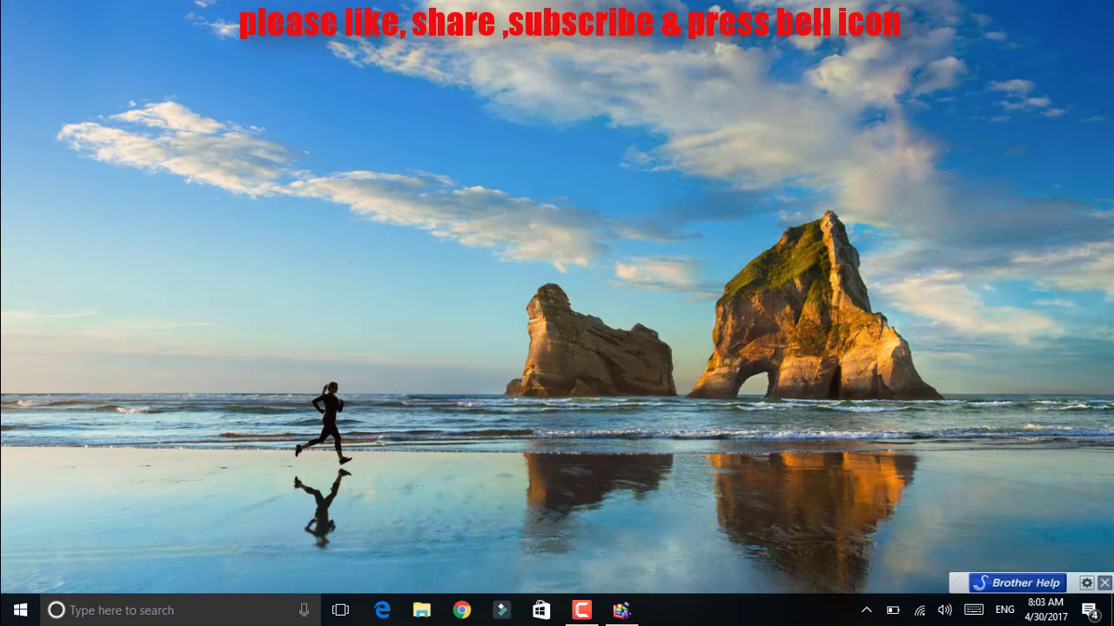
Open Registry Editor by running regedit and go to HKEY_CURRENT_USER\Control Panel\Mouse
key(super+r)
text(regedit)
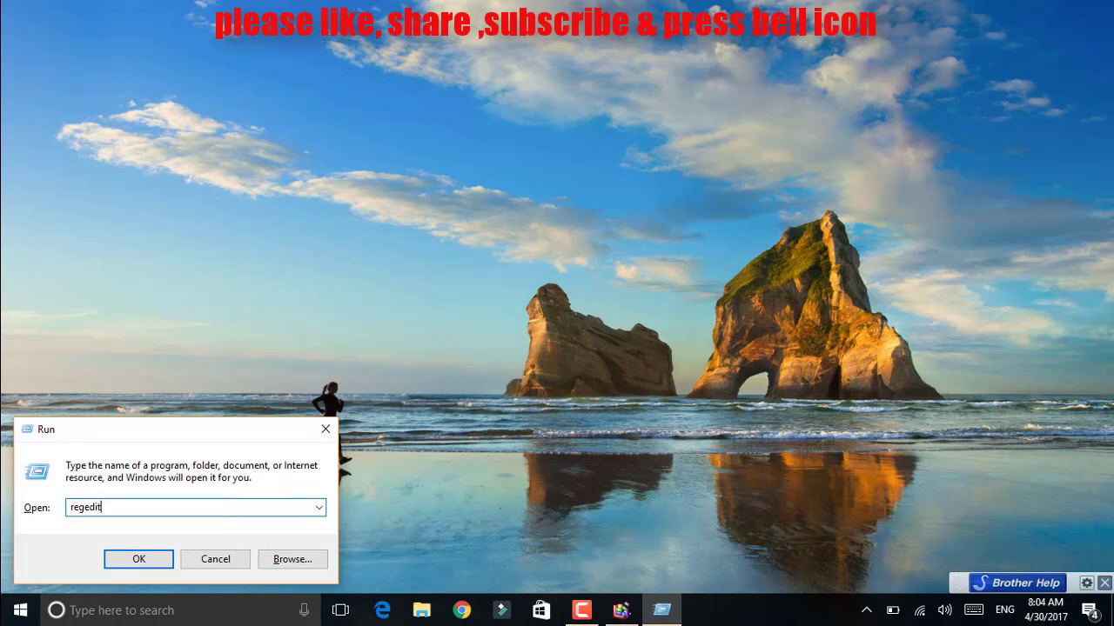
key(Return)
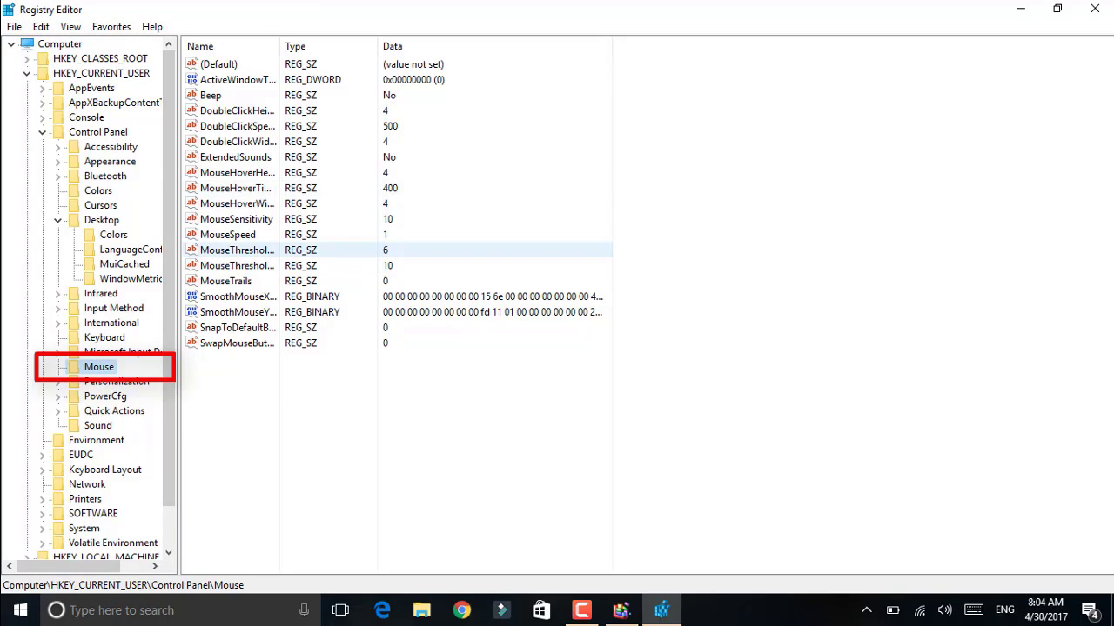
Set the MouseHoverTime value in the Mouse key to 10
double_click(236, 188)
key(BackSpace)
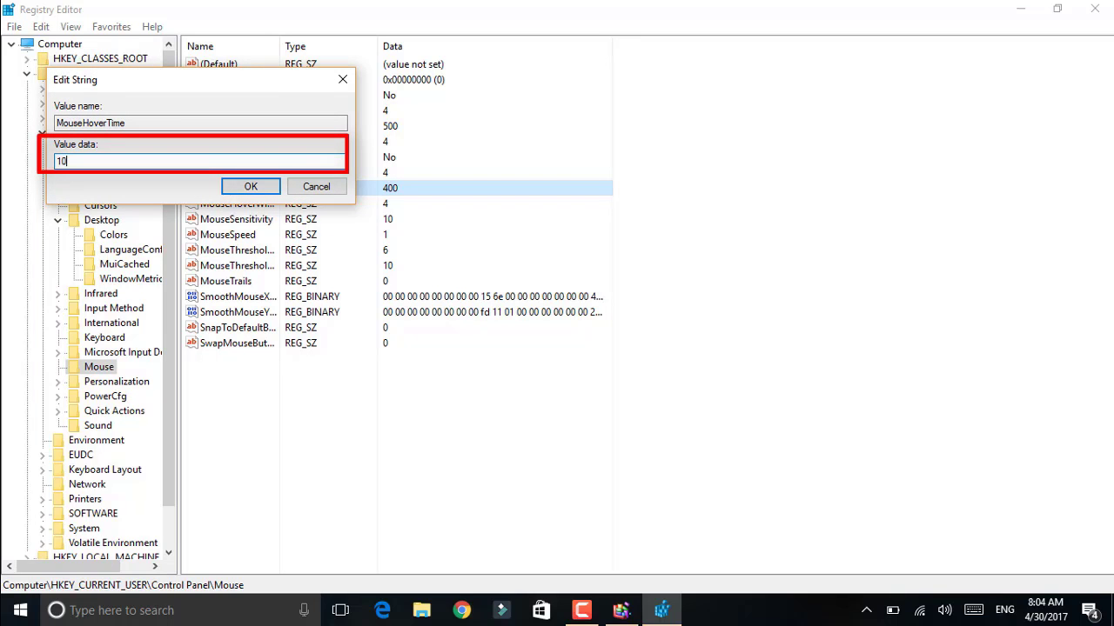
key(Return)
Set the MenuShowDelay value in the Control Panel\Desktop key to 10 and close Registry Editor
double_click(101, 220)
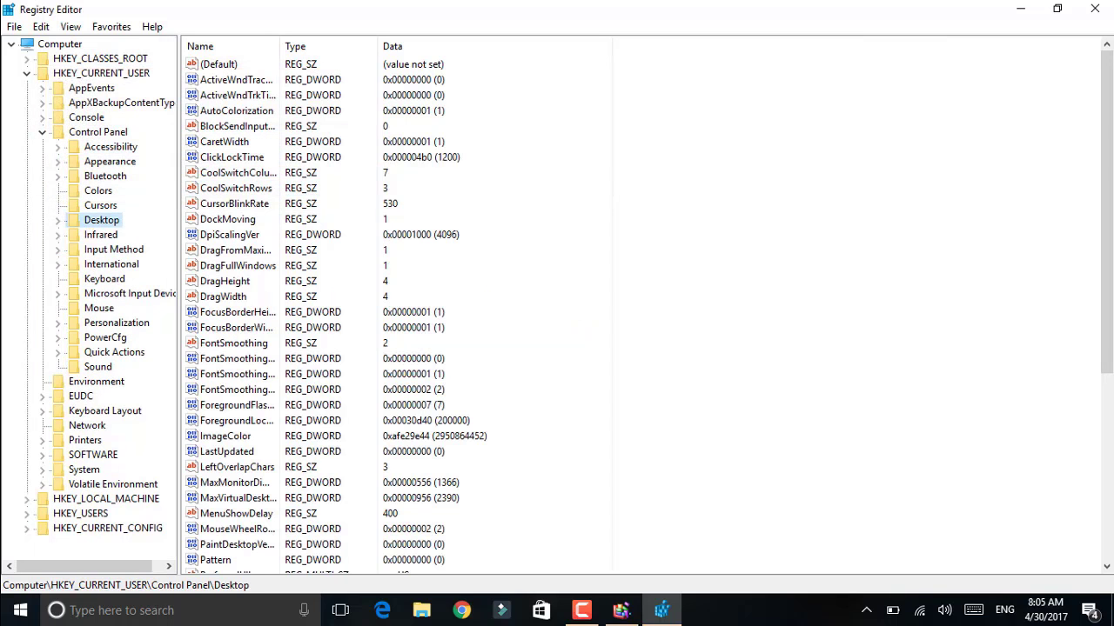
scroll(400, 219, down, 7)
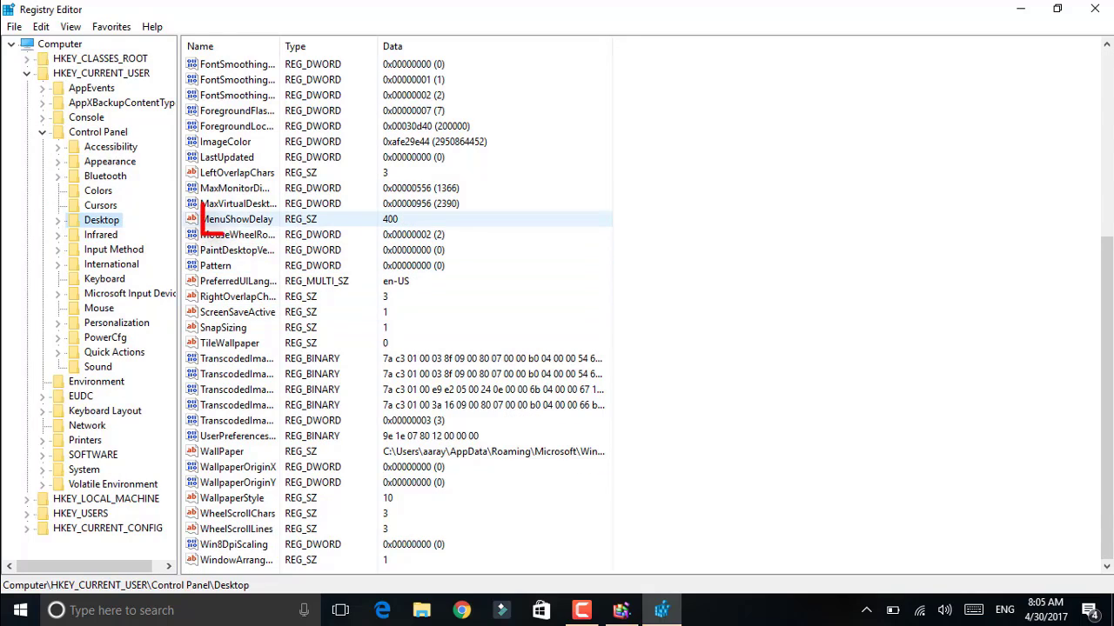
double_click(237, 219)
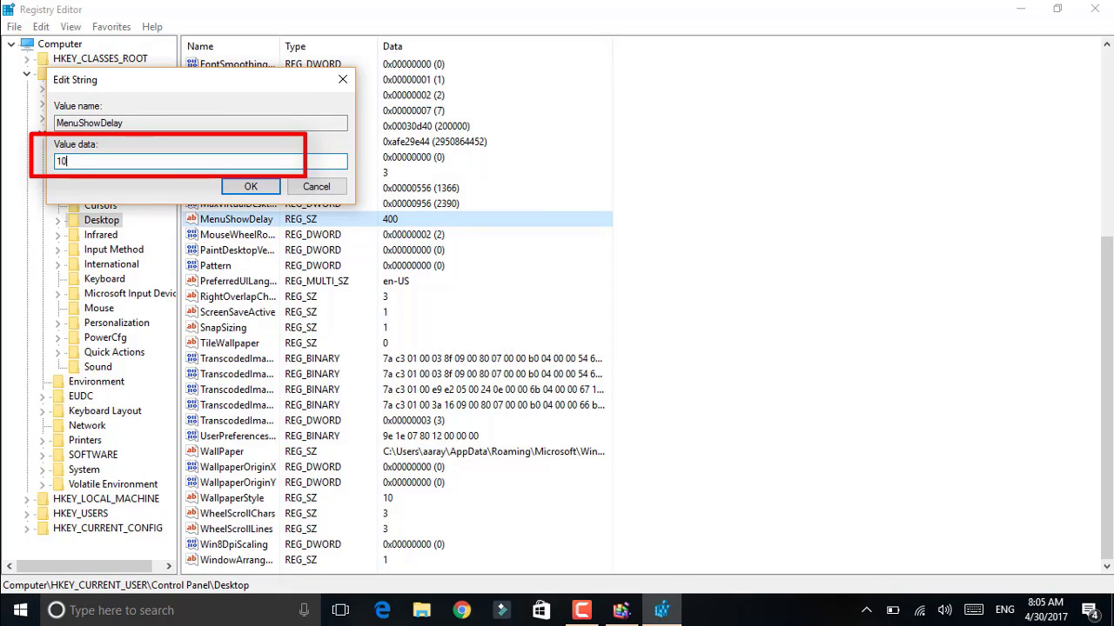
key(Return)
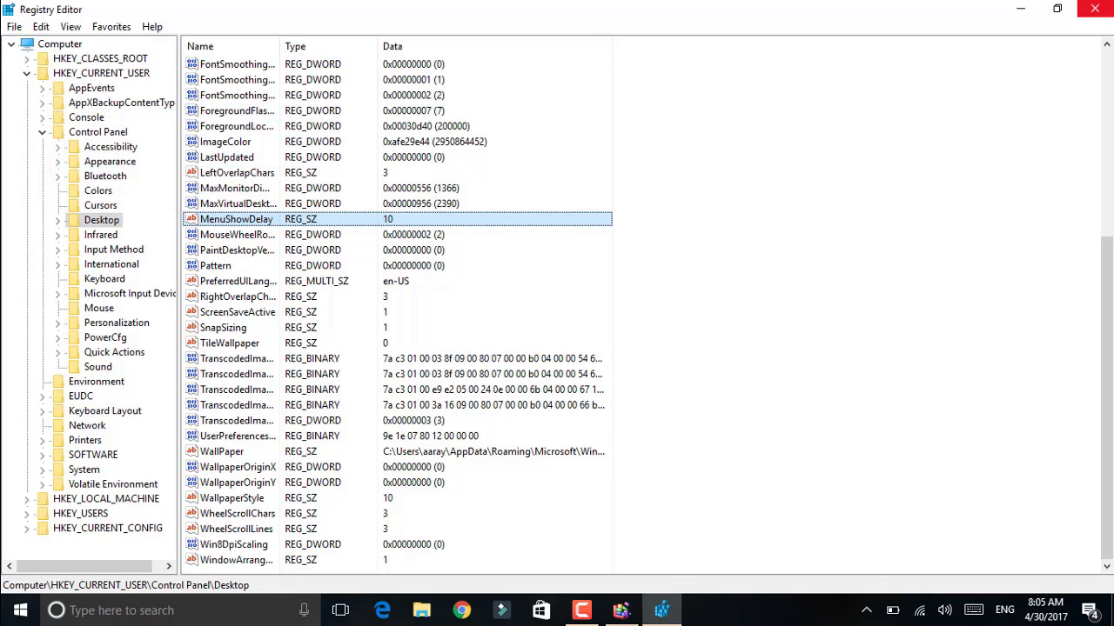
click(1094, 8)
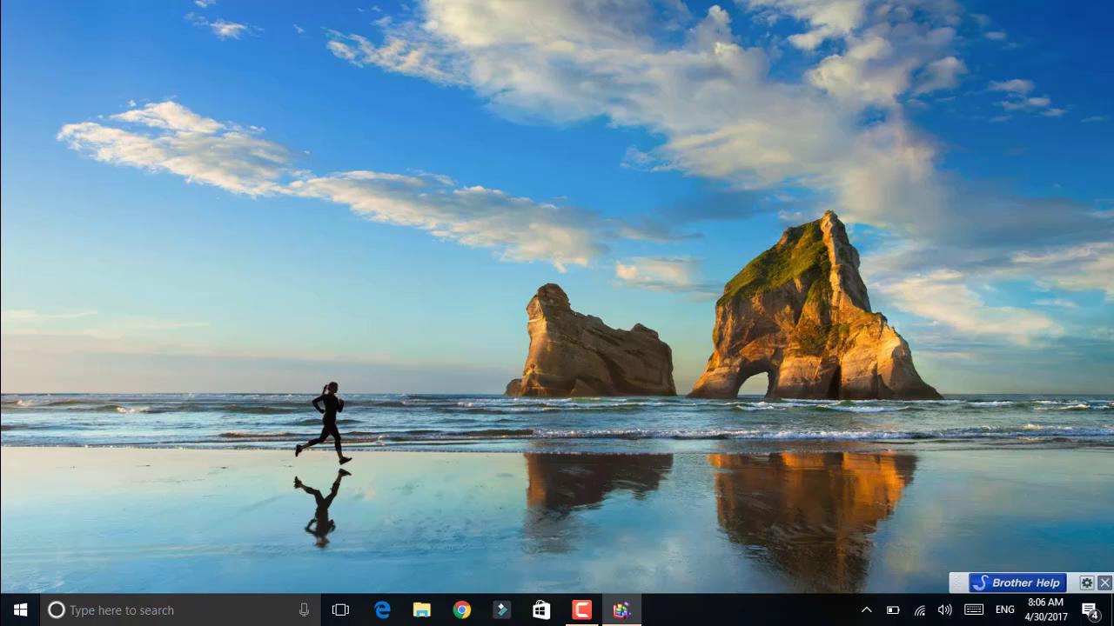
Search Windows for system and open the System page of Control Panel
key(super)
text(system)
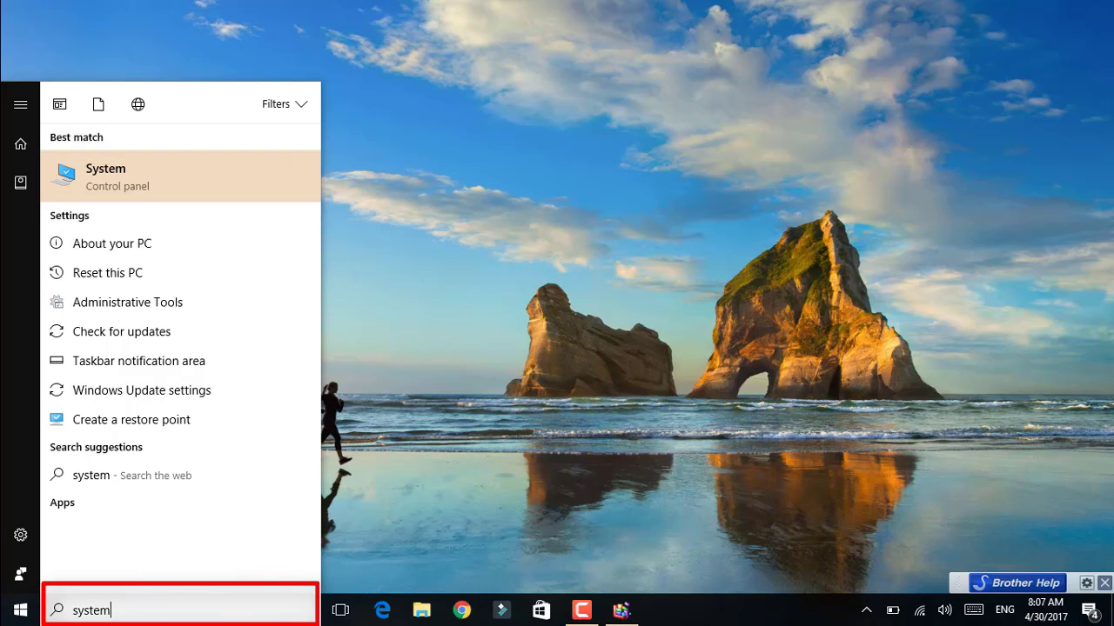
key(Return)
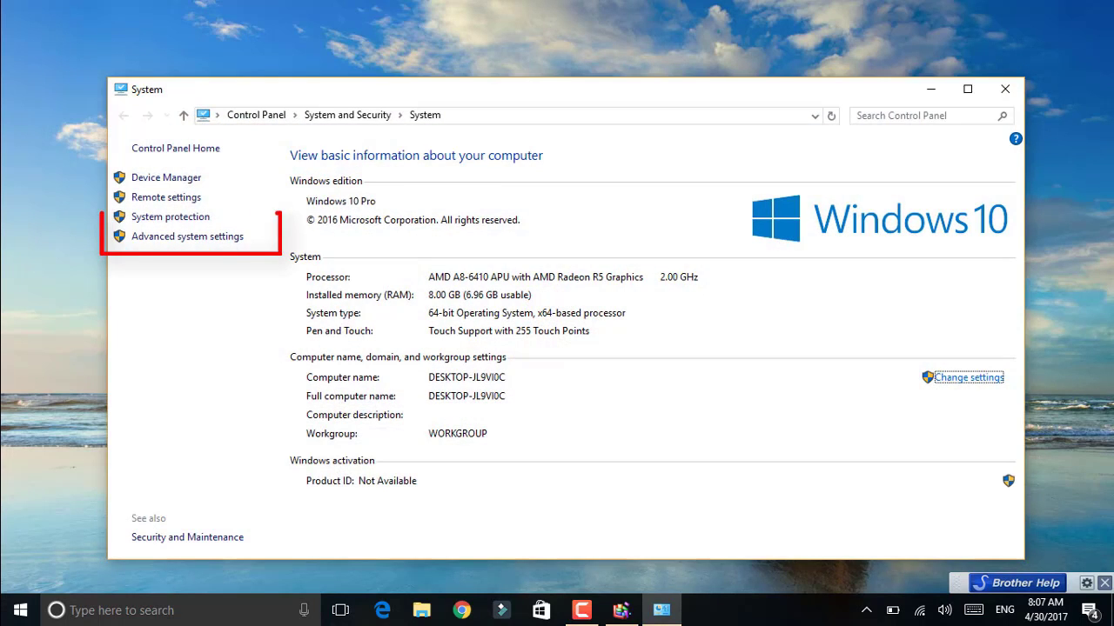
Open the Performance Options from the advanced system settings and set visual effects to Adjust for best performance
click(187, 236)
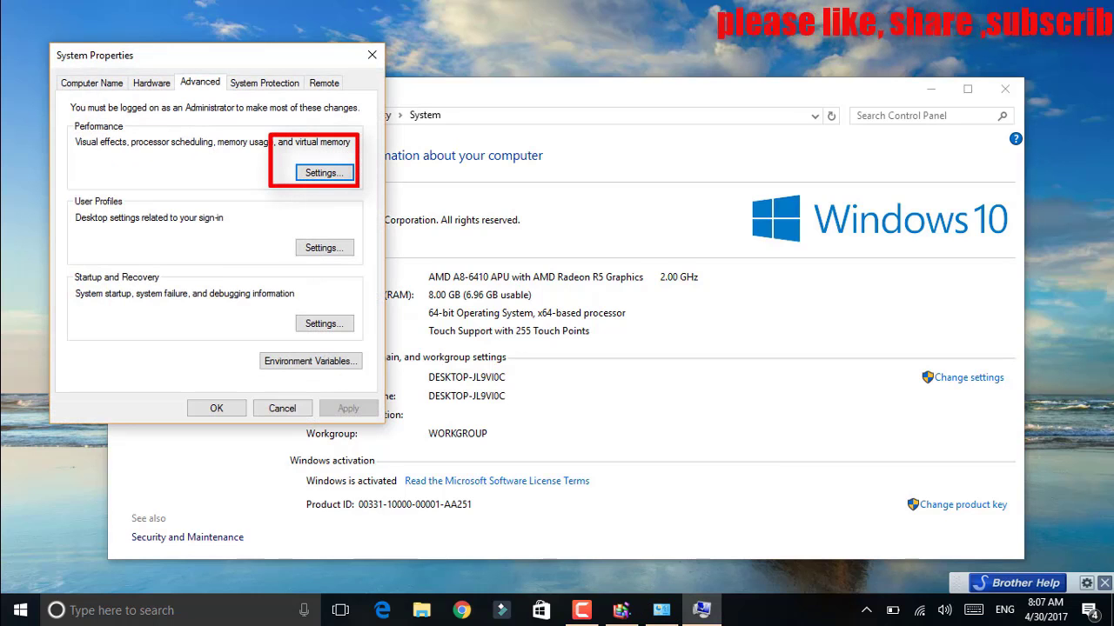
click(324, 172)
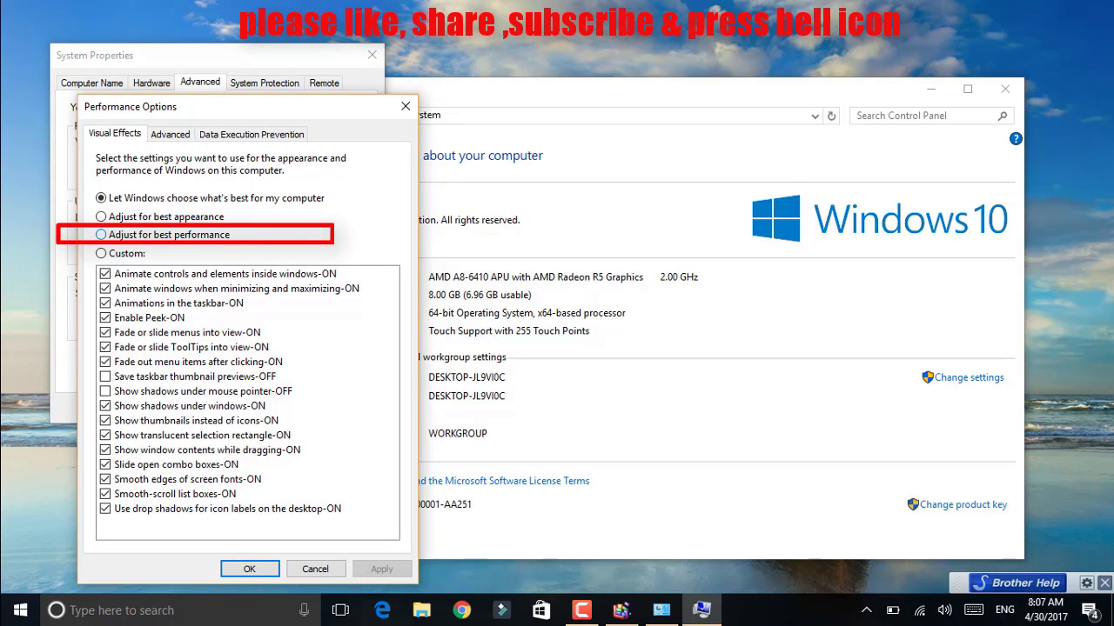
click(101, 235)
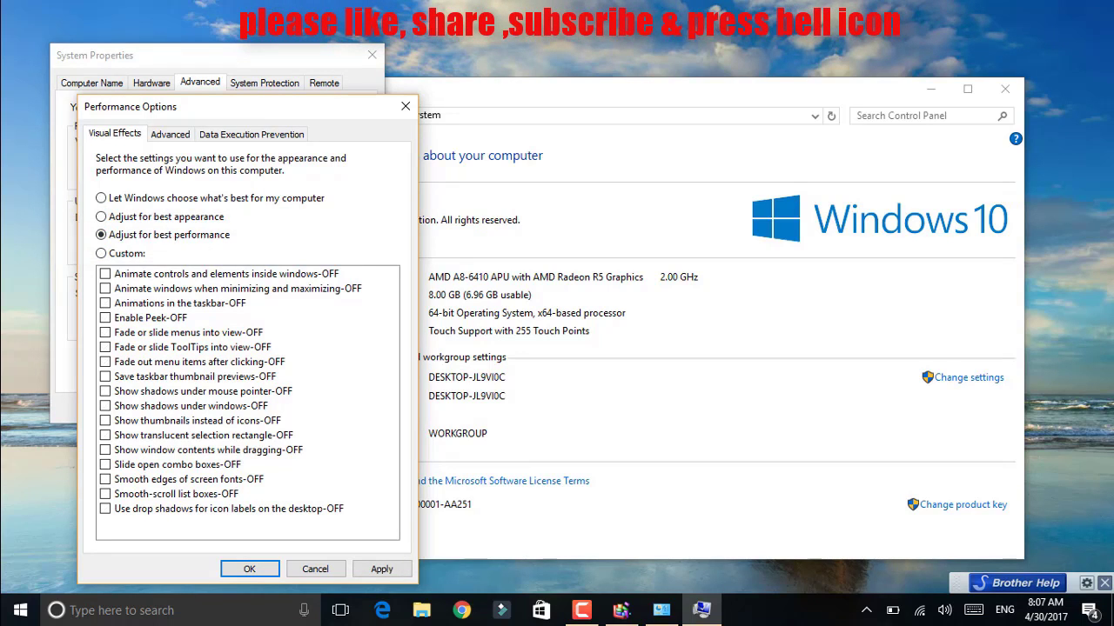